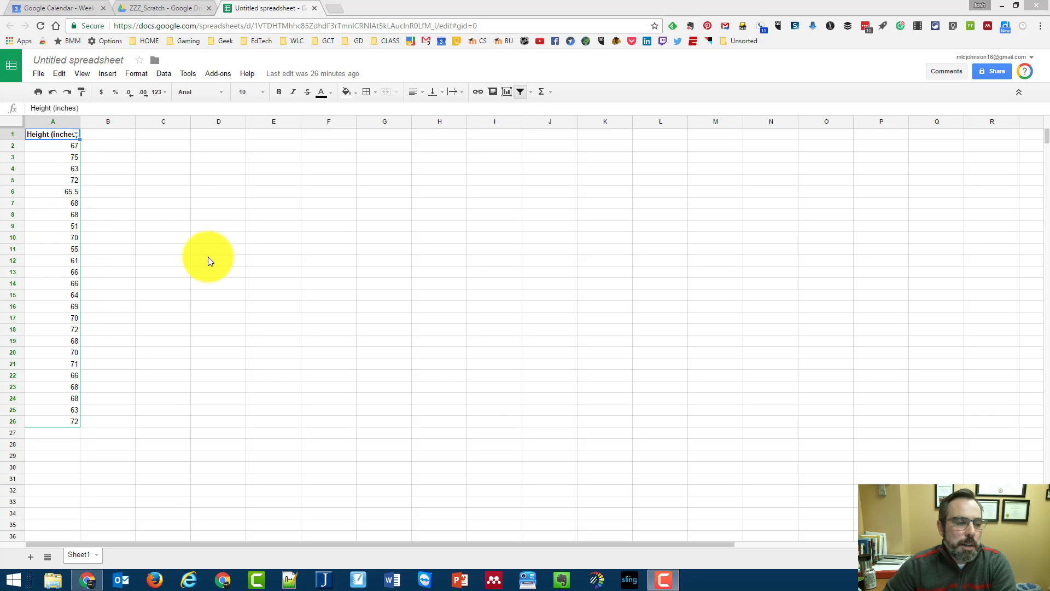
Insert a histogram of the height data in A1:A26 and place it beside the data, starting in column C
click(198, 216)
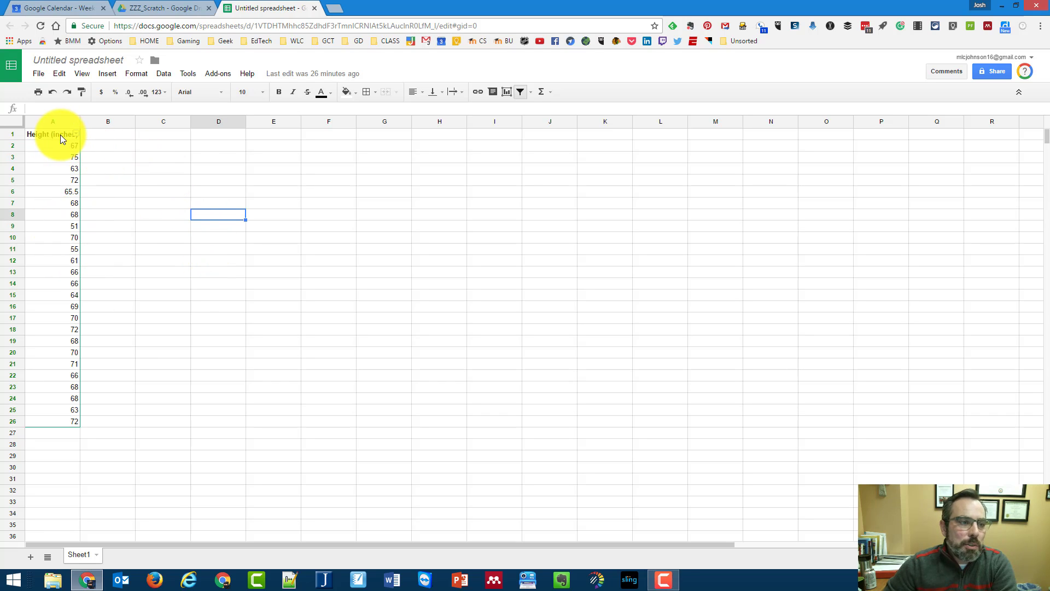
drag(60, 134, 70, 423)
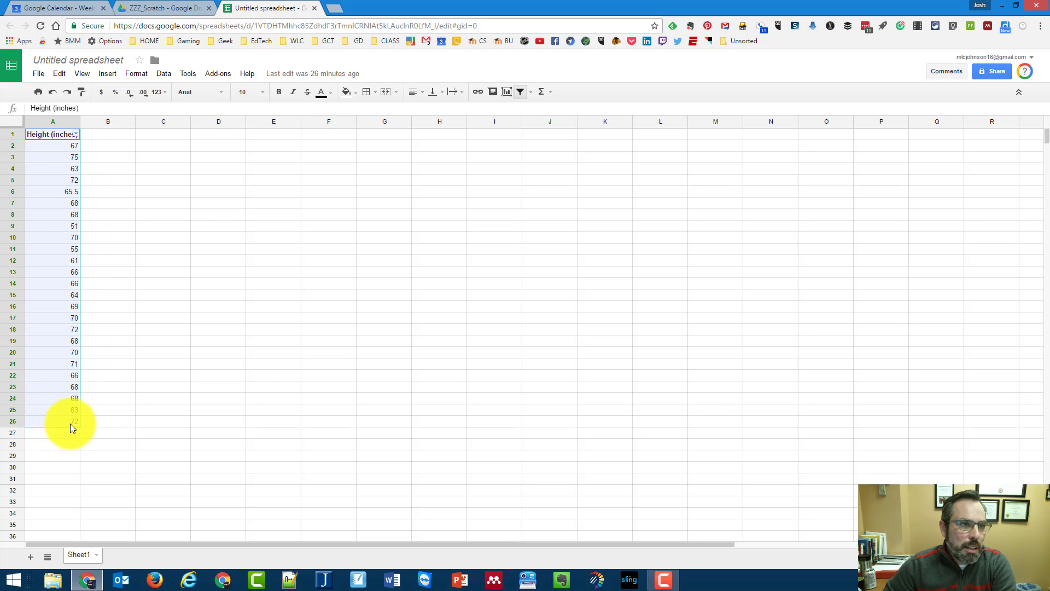
click(108, 73)
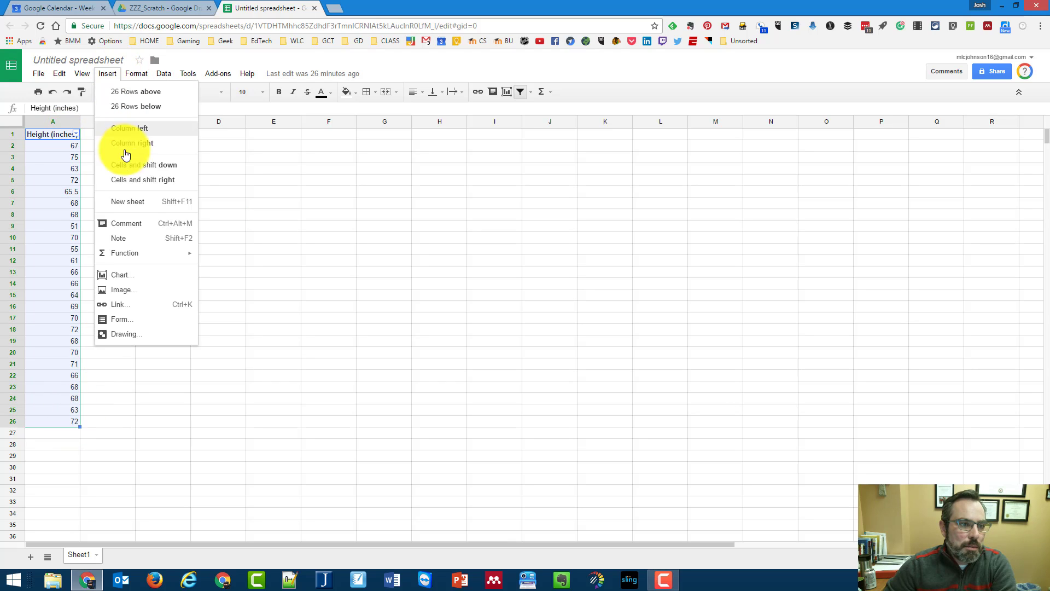
click(139, 279)
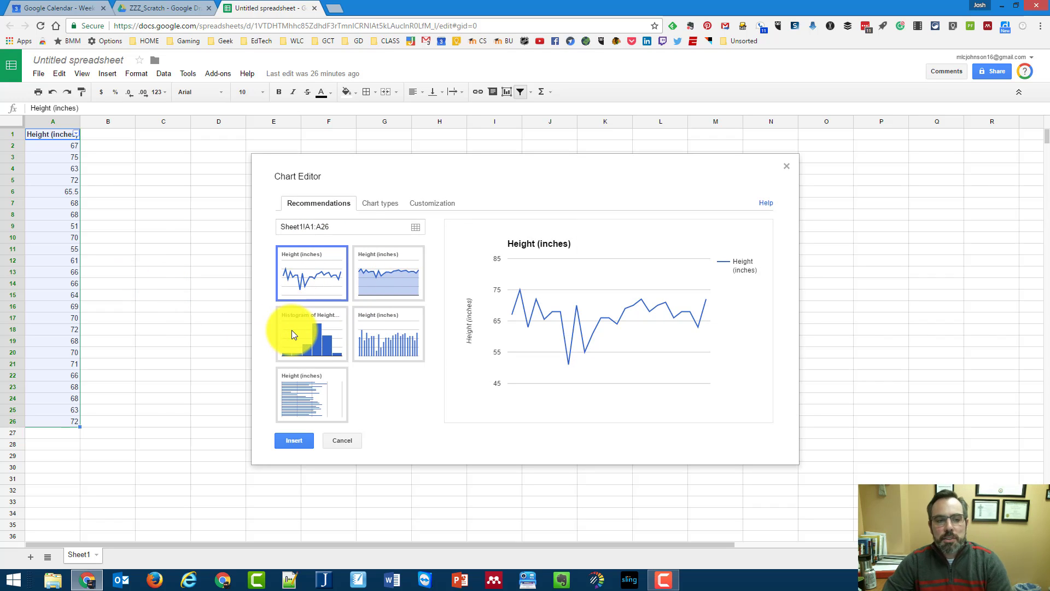
click(386, 206)
scroll(345, 318, down, 10)
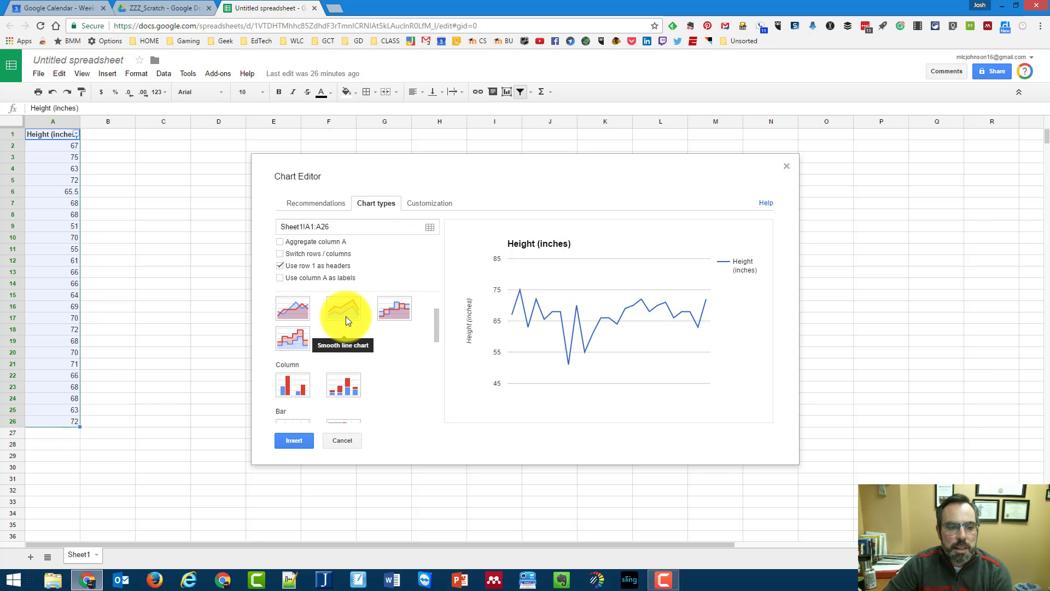
scroll(345, 321, down, 3)
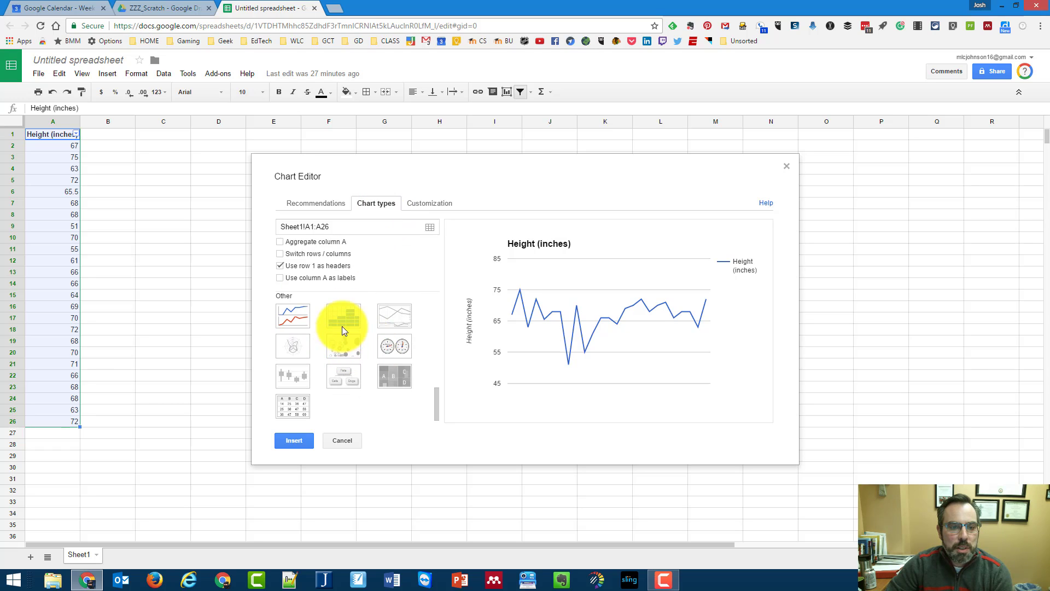
click(347, 322)
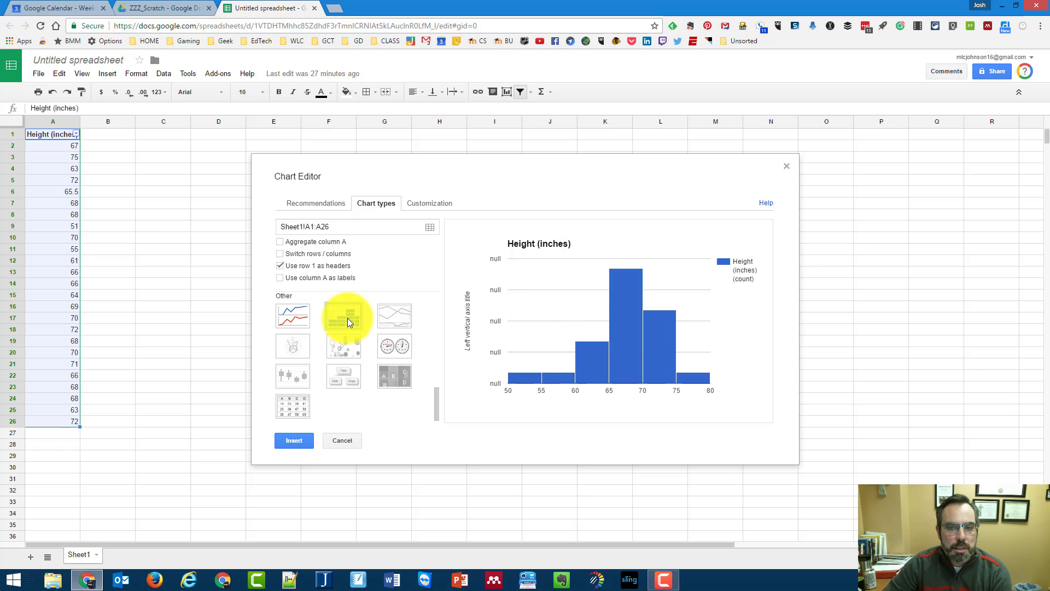
click(294, 438)
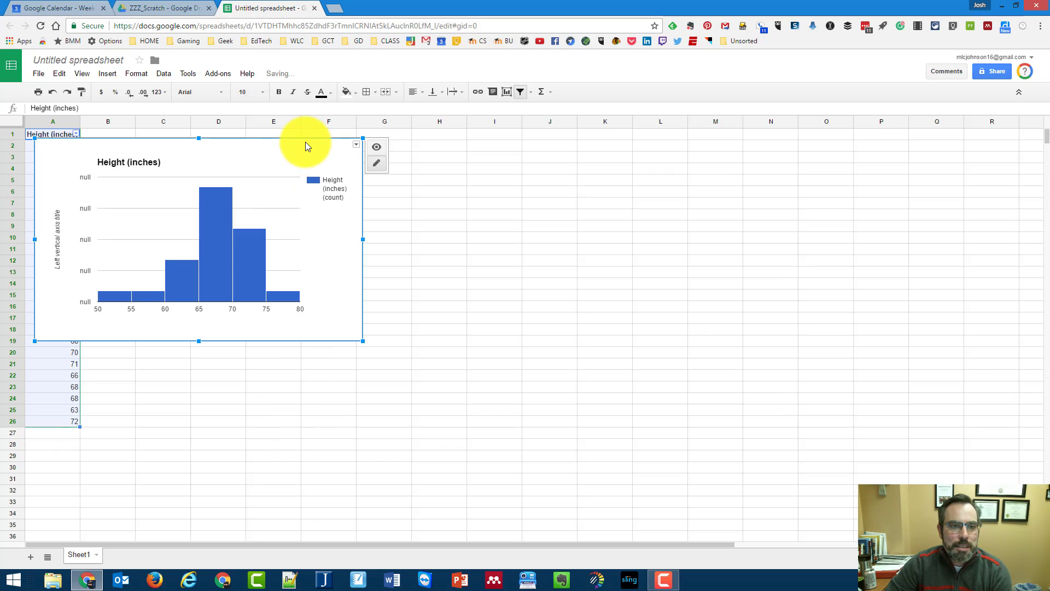
drag(305, 142, 420, 142)
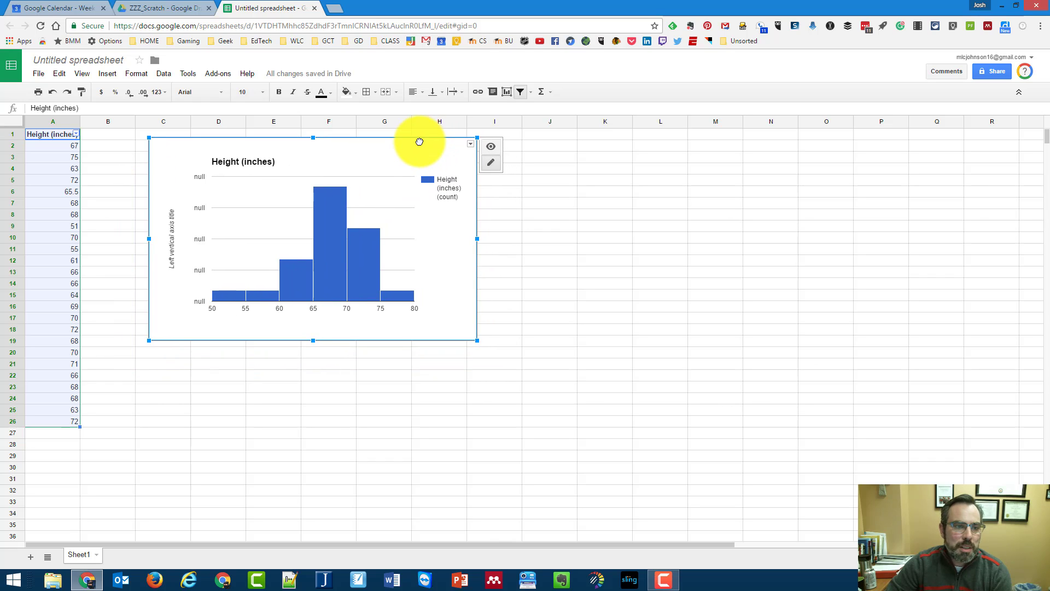
click(171, 235)
click(171, 239)
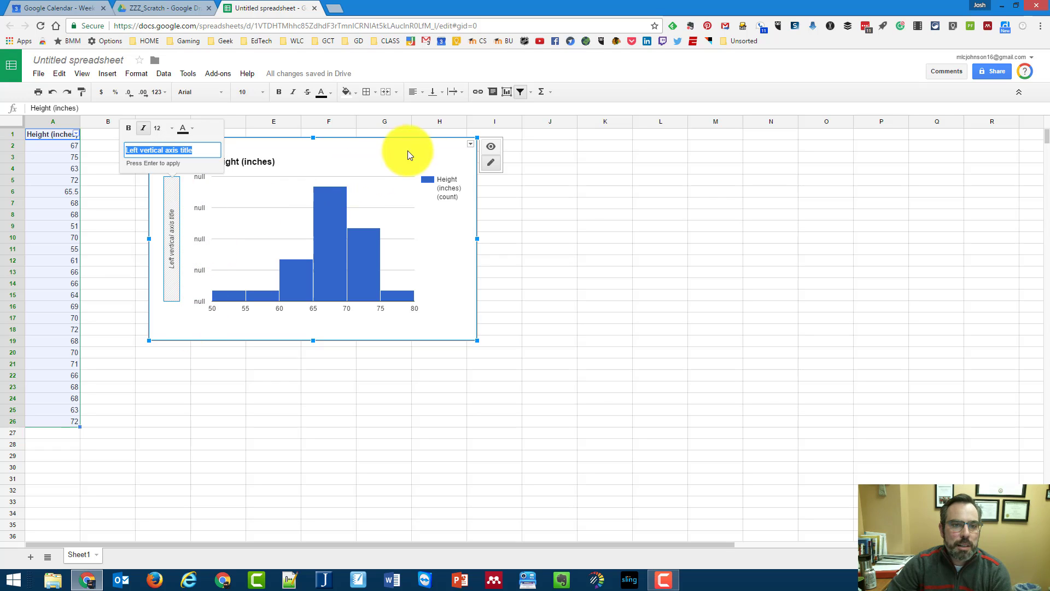
click(425, 154)
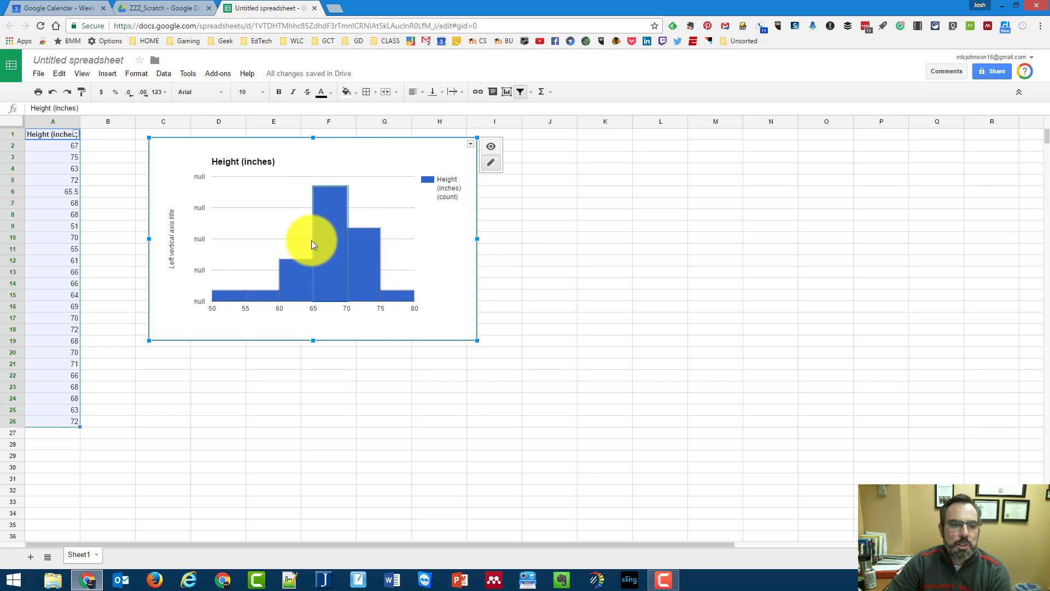
Switch the histogram to view mode to inspect its bars, and sort the height column in ascending order
click(493, 161)
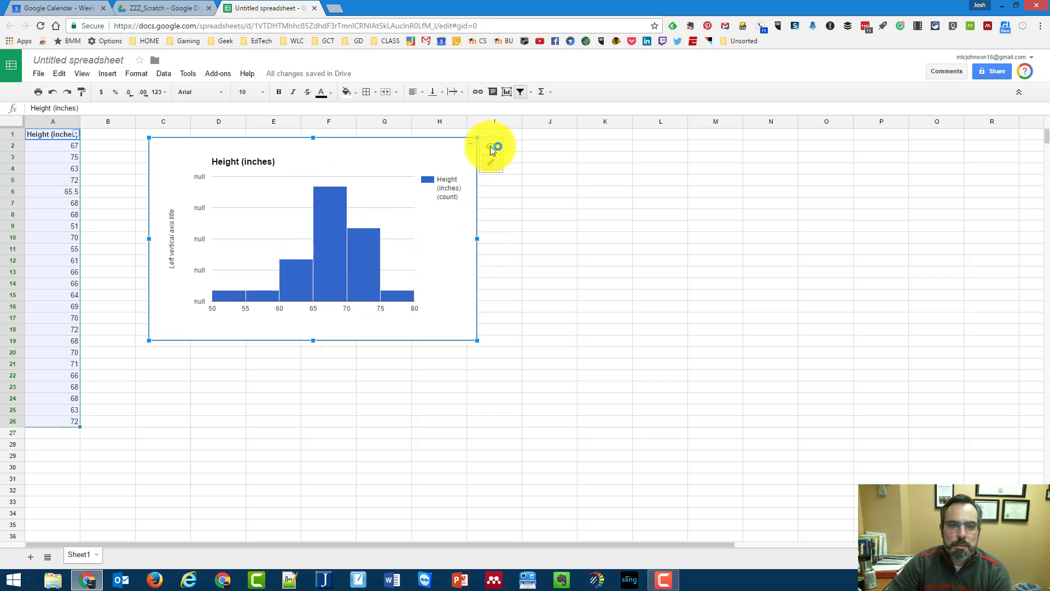
mouse_move(337, 203)
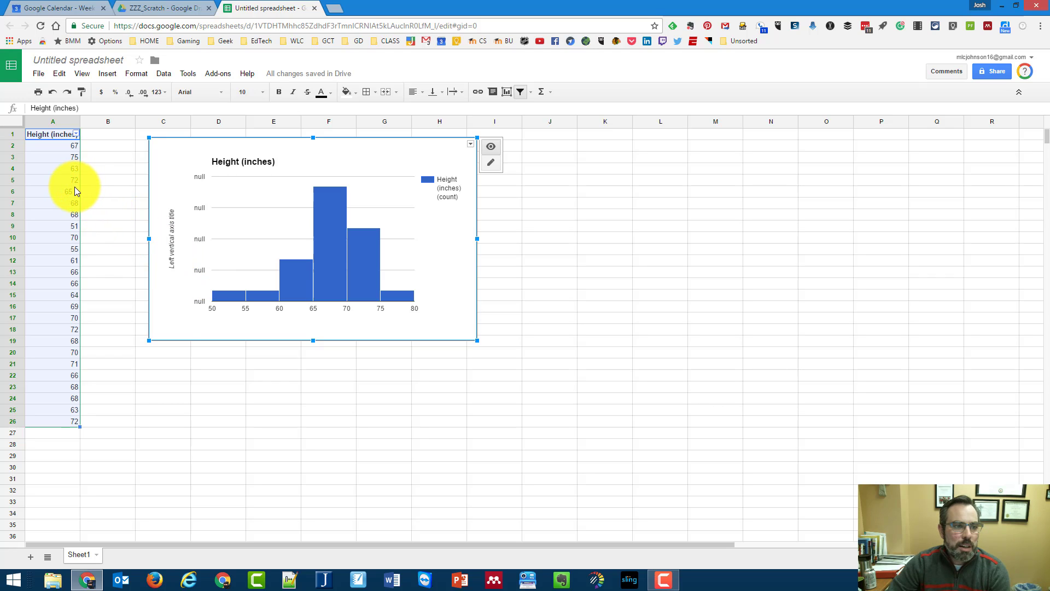
click(76, 134)
click(94, 148)
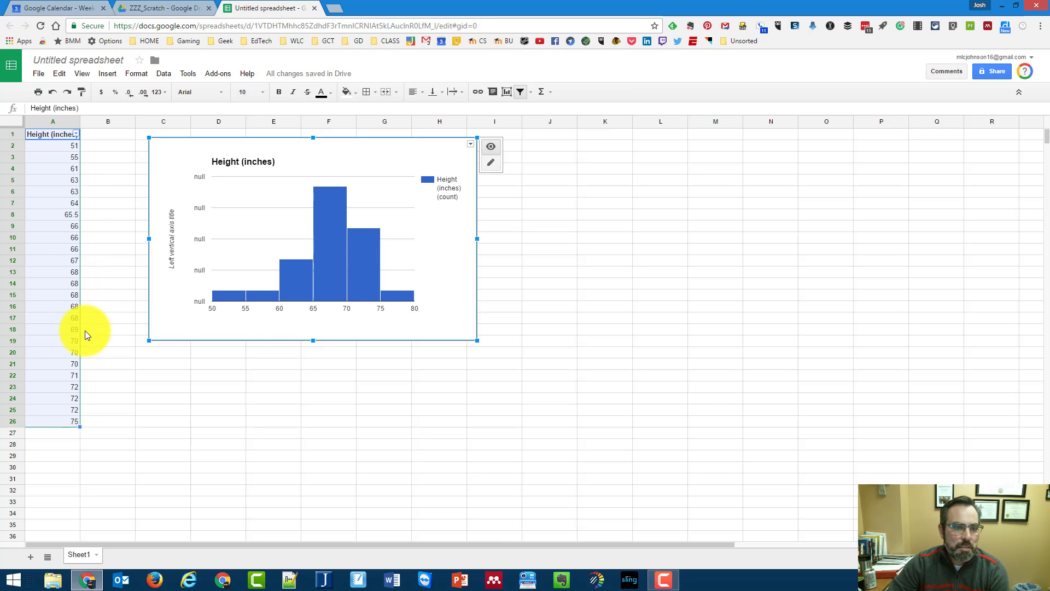
mouse_move(349, 296)
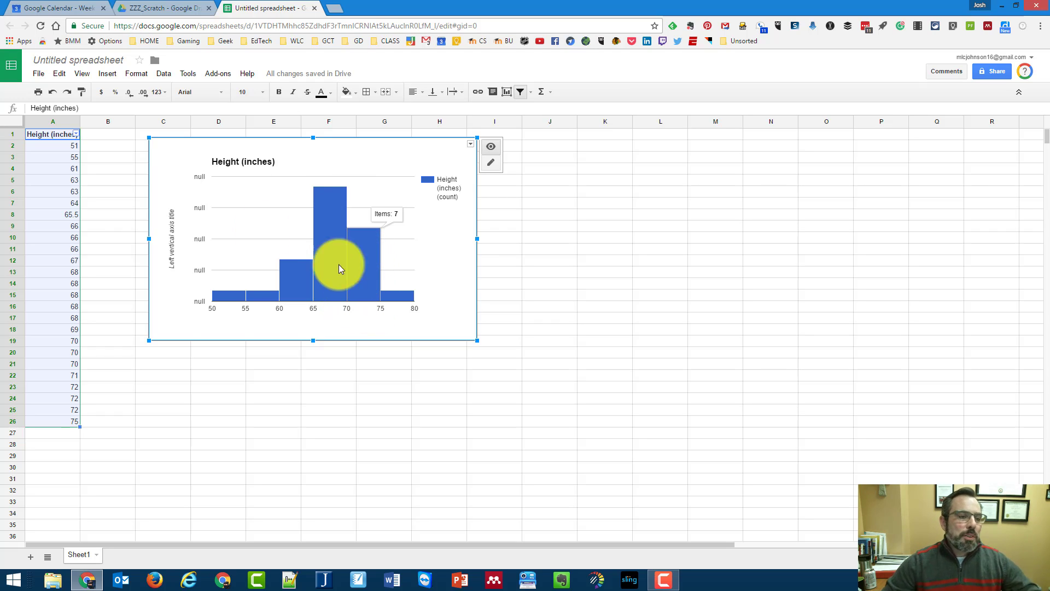
Move the histogram across to columns L through R and look up XLMiner in the add-ons store
drag(459, 145, 926, 155)
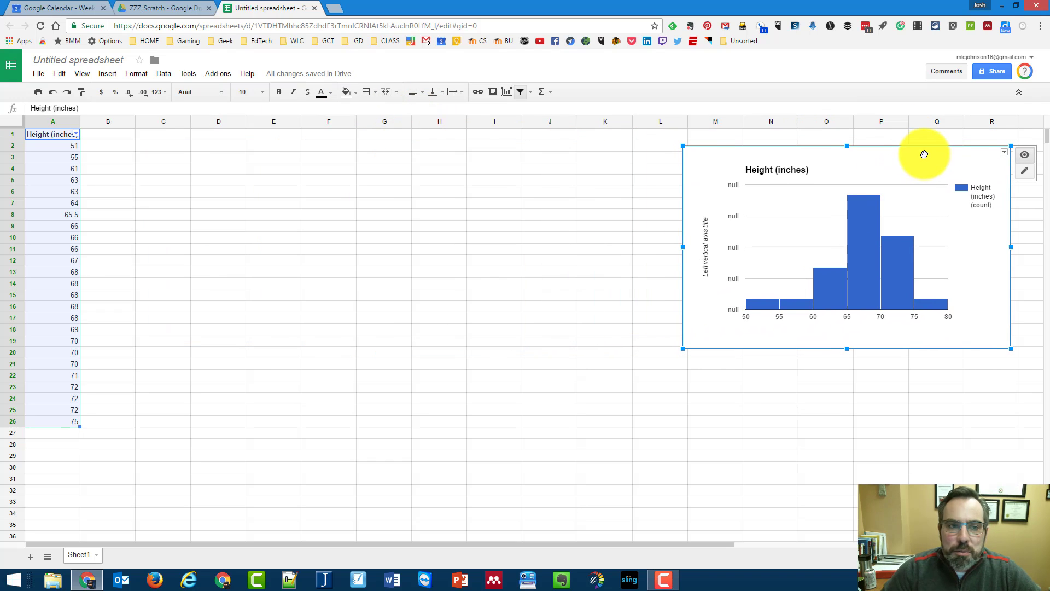
click(217, 74)
mouse_move(239, 155)
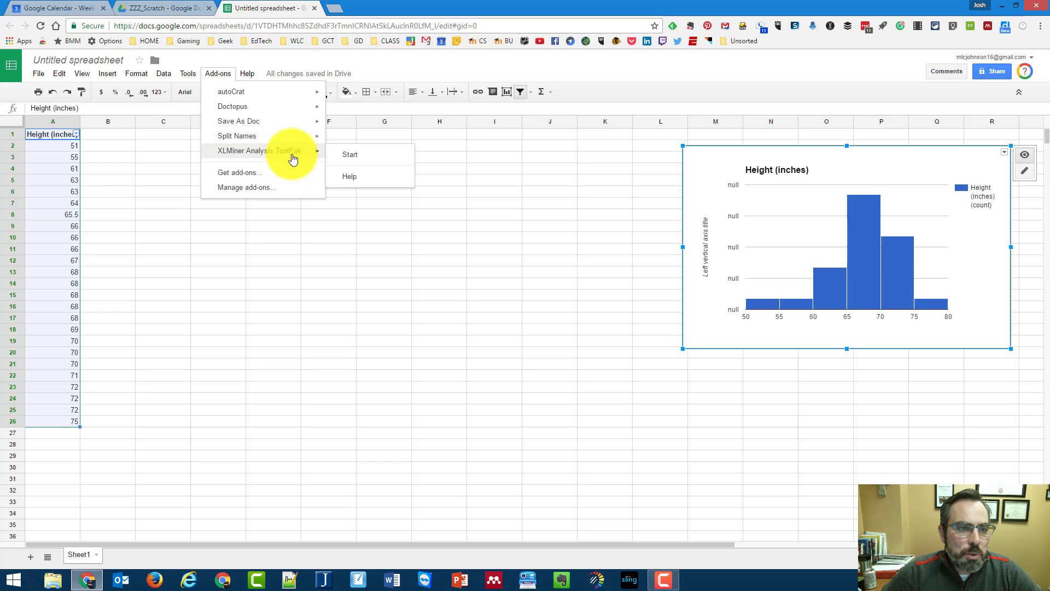
click(247, 179)
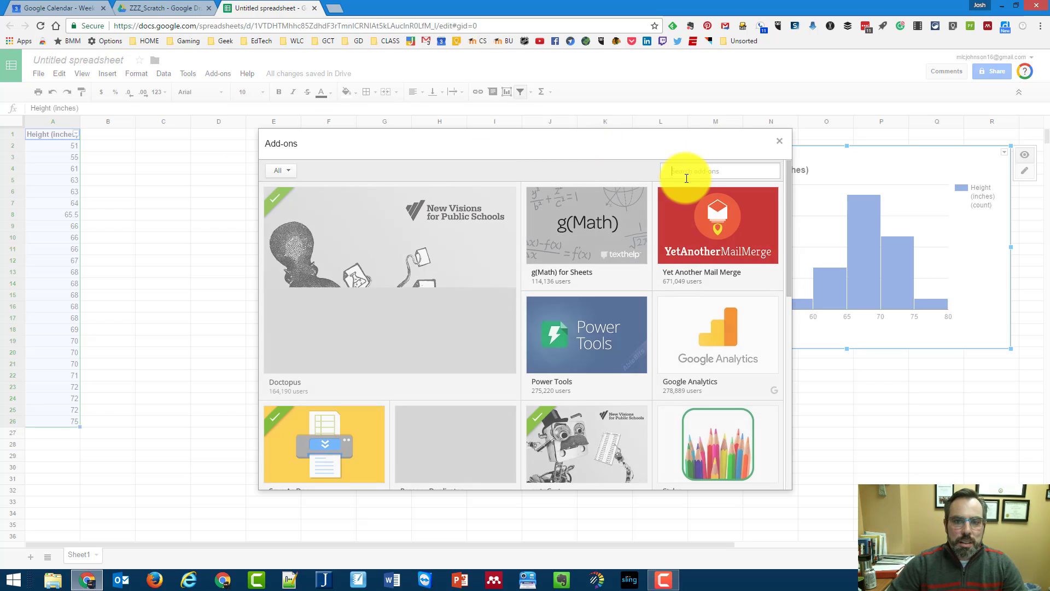
text(XLMin)
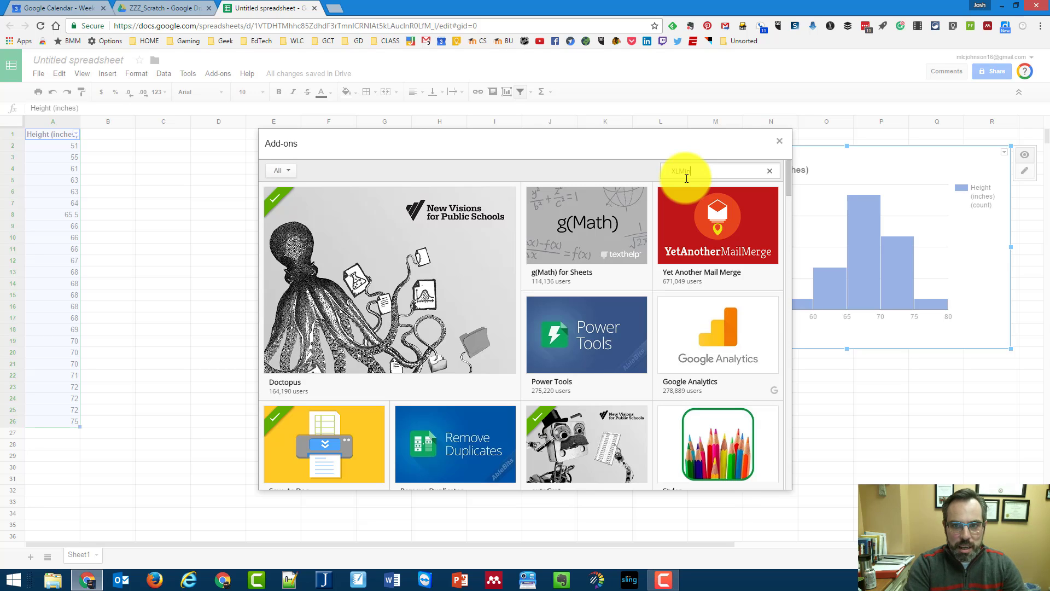
text(er)
key(Return)
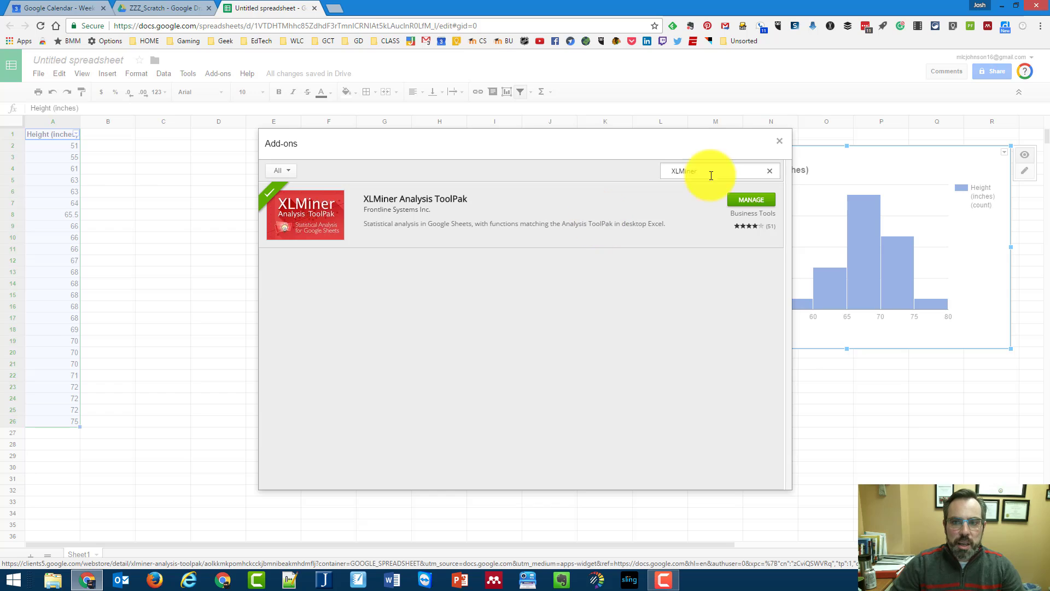
click(779, 143)
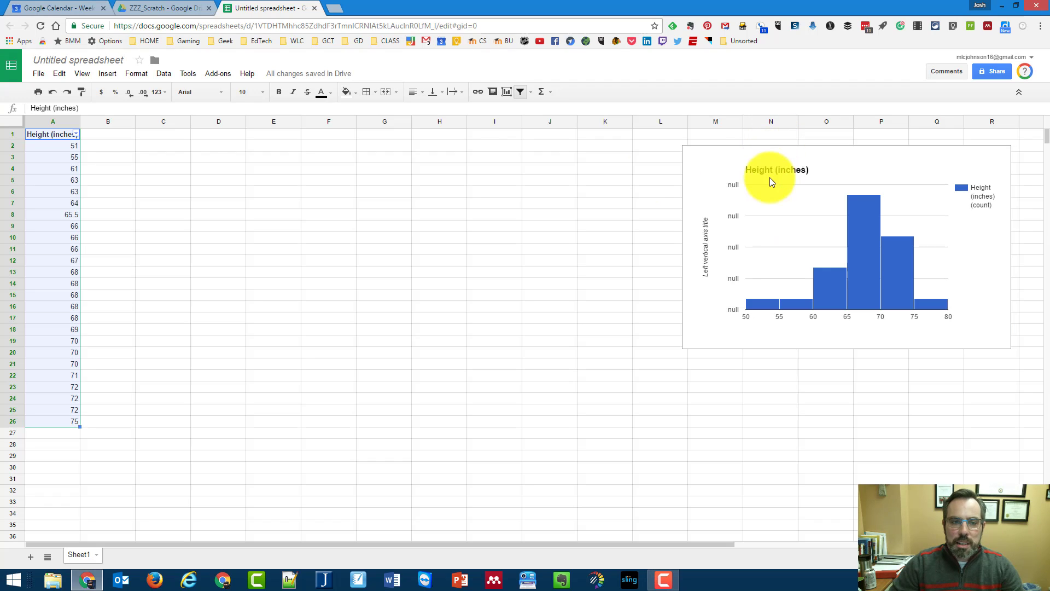
Start the XLMiner Analysis ToolPak add-on and move the histogram down and clear of its sidebar
click(218, 73)
mouse_move(257, 152)
click(359, 161)
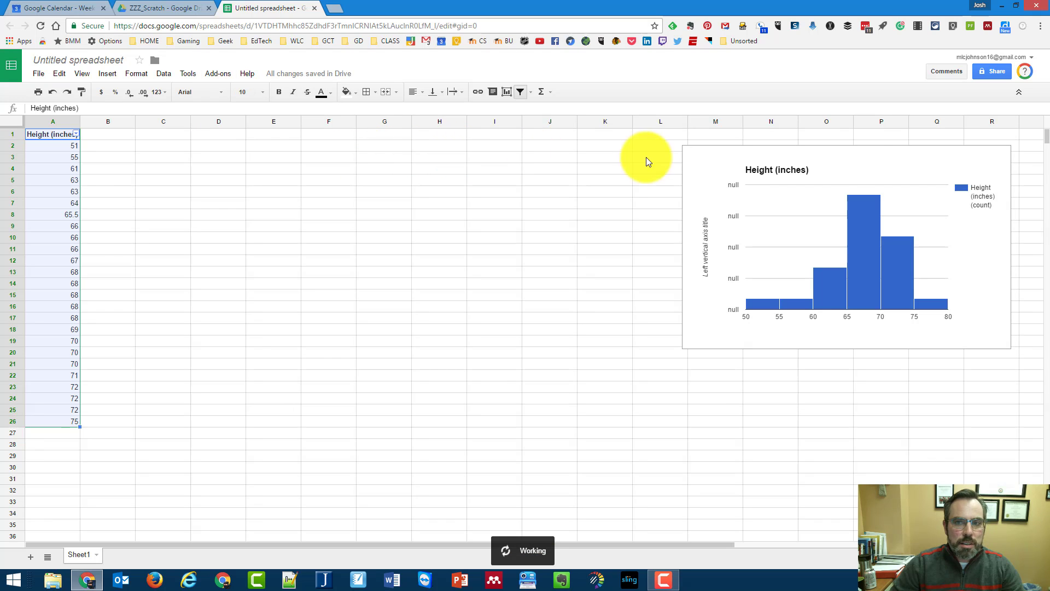
drag(926, 160, 571, 331)
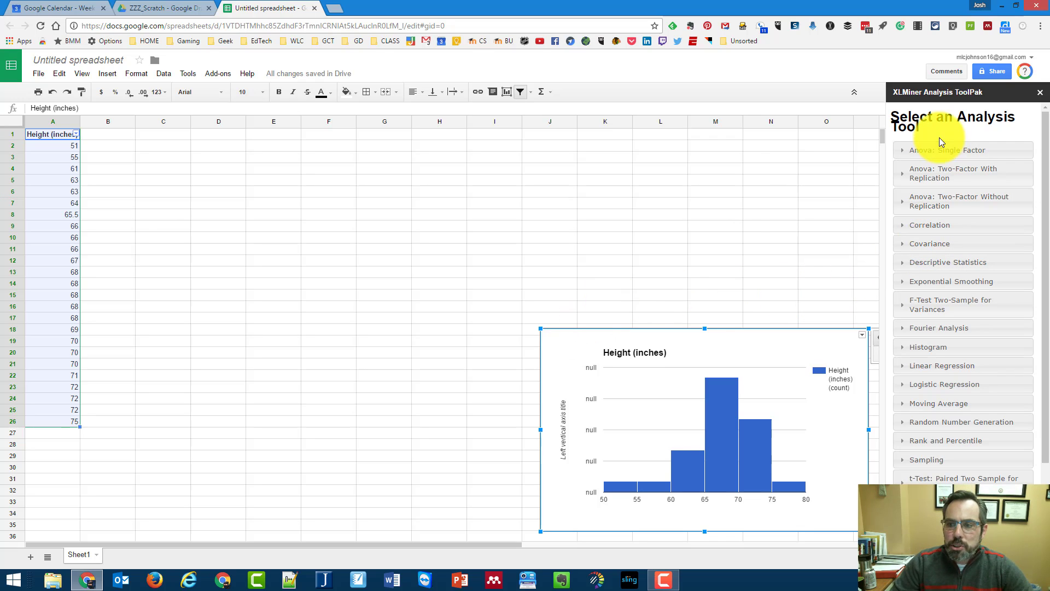
Set up Descriptive Statistics with input range A1:A26 and labels in the first row
click(903, 266)
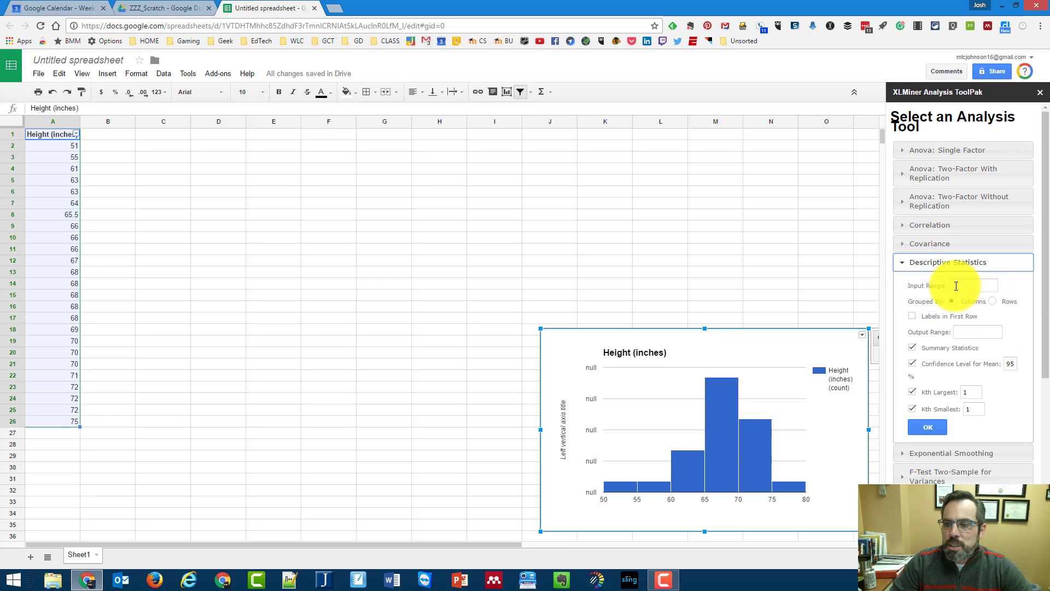
click(72, 154)
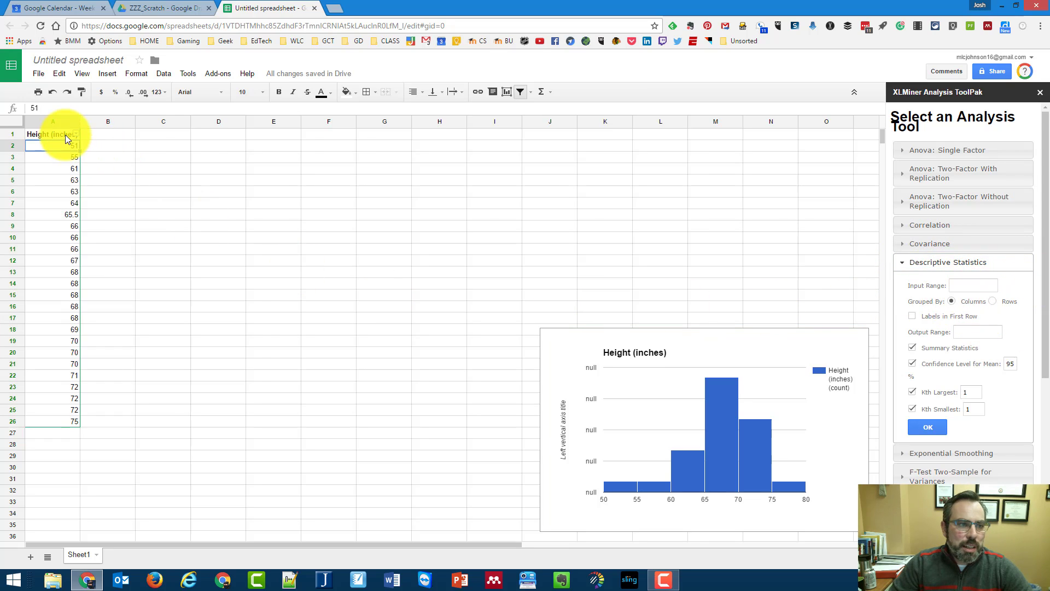
drag(64, 134, 60, 421)
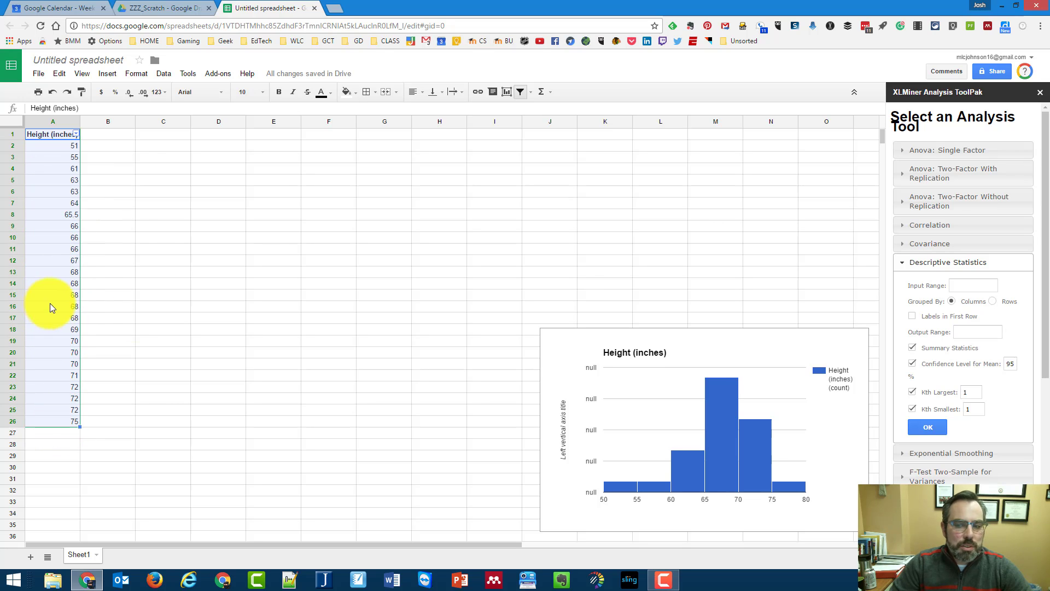
click(968, 286)
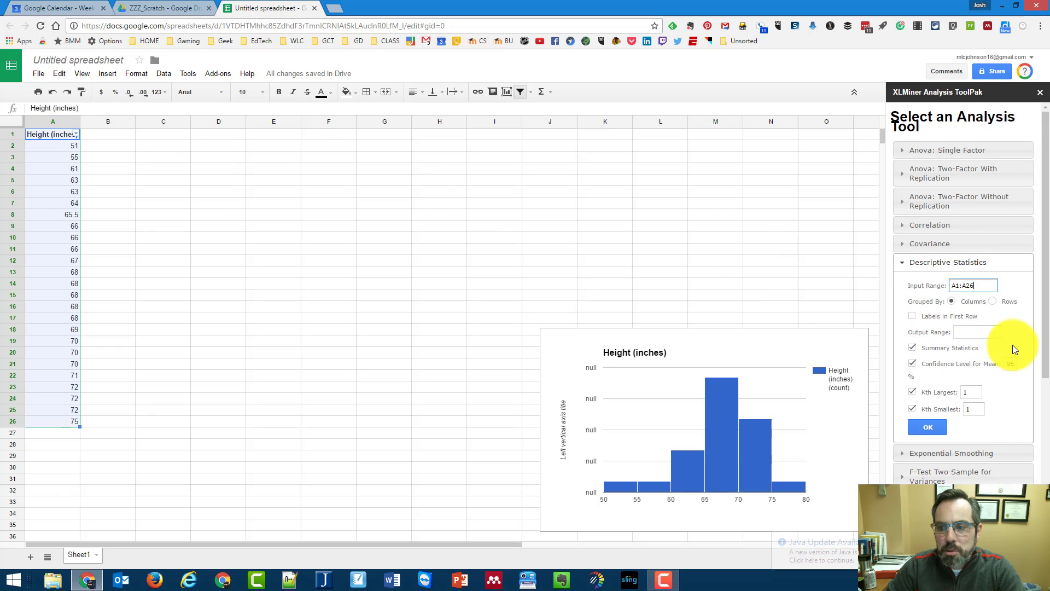
click(912, 316)
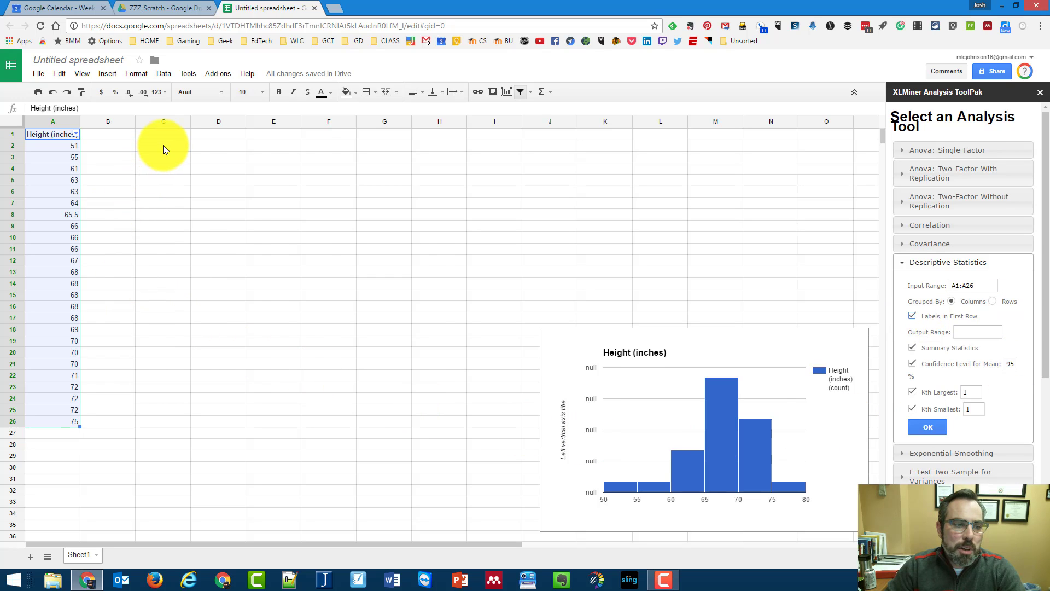
Set the output range of the descriptive statistics to cell C1
click(146, 151)
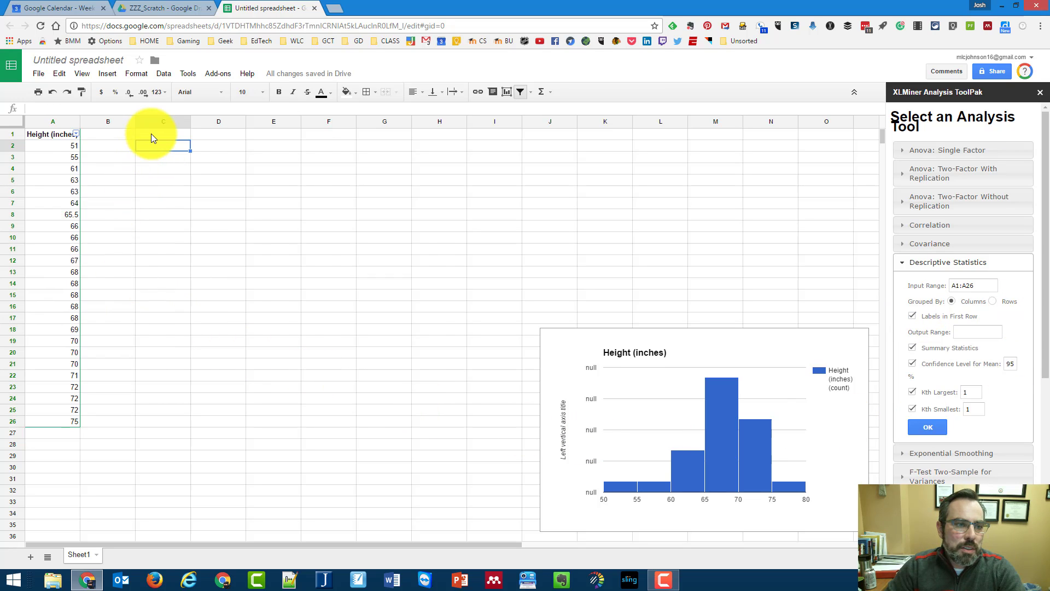
click(152, 134)
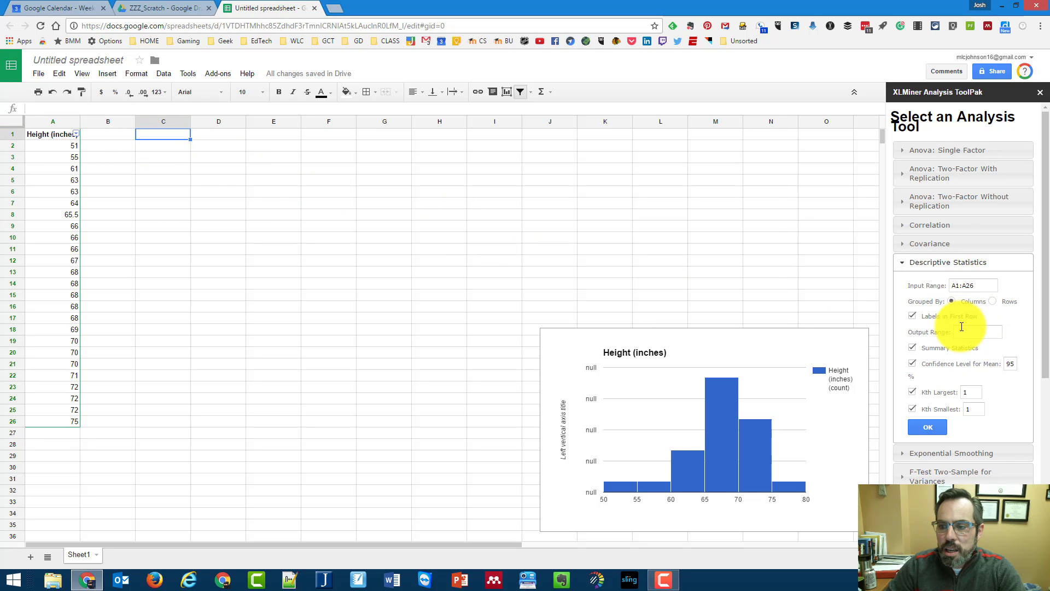
click(963, 331)
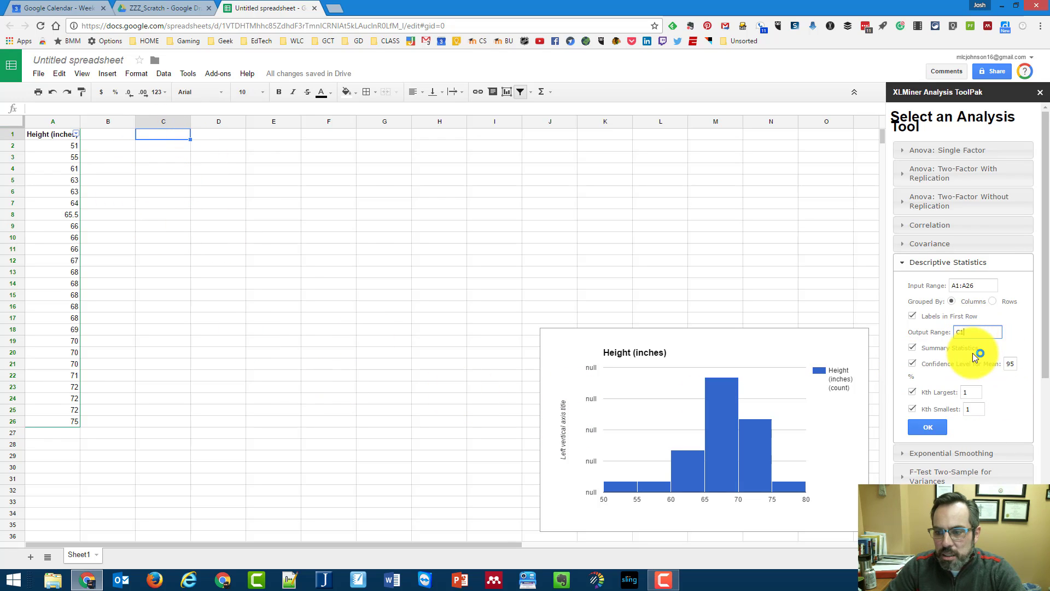
Generate the summary statistics without Confidence Level for Mean, Kth Largest and Kth Smallest, and widen column C to fit its labels
click(912, 364)
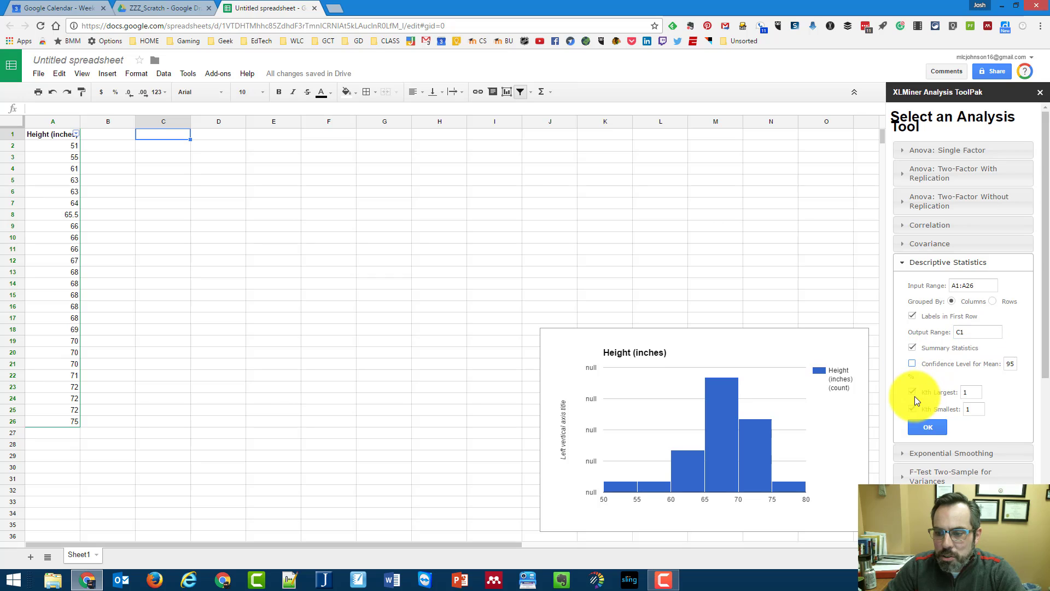
click(912, 391)
click(912, 410)
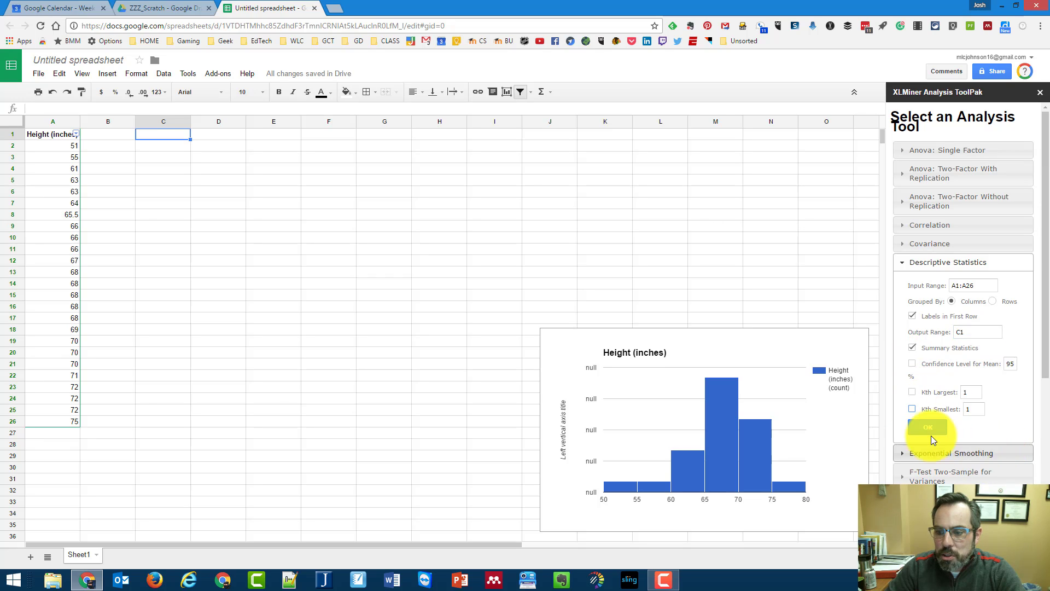
click(930, 431)
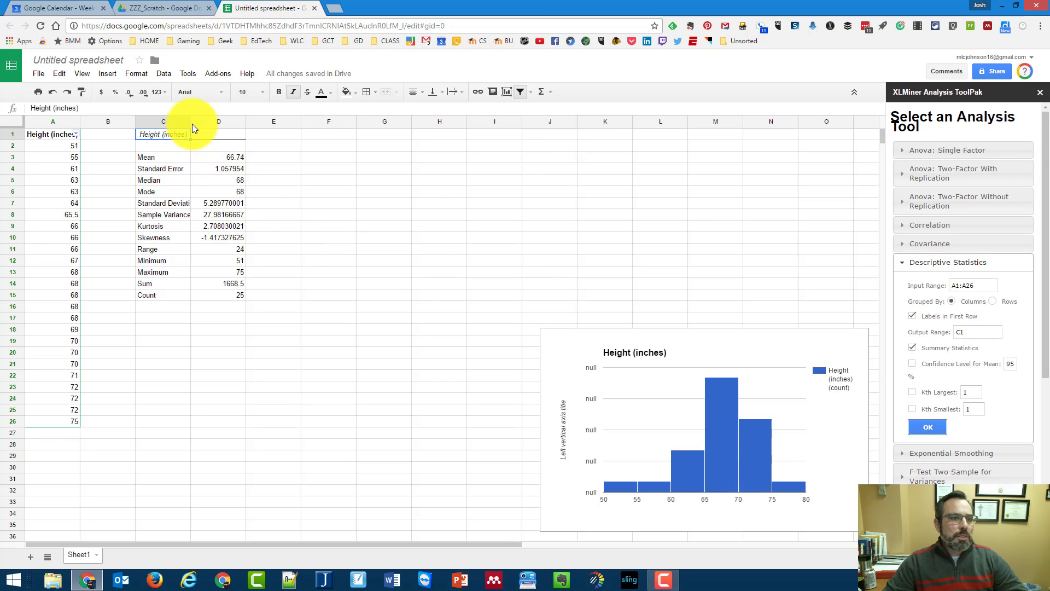
drag(193, 123, 206, 123)
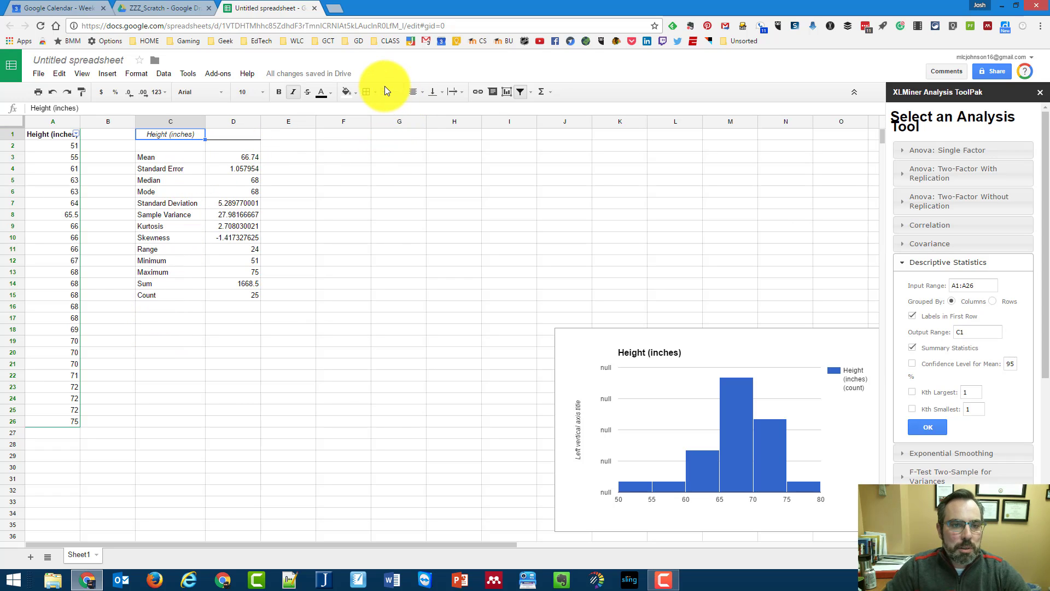
Fill the Height (inches) heading in C1 and the Mean row in C3:D3 with yellow
click(356, 94)
click(382, 140)
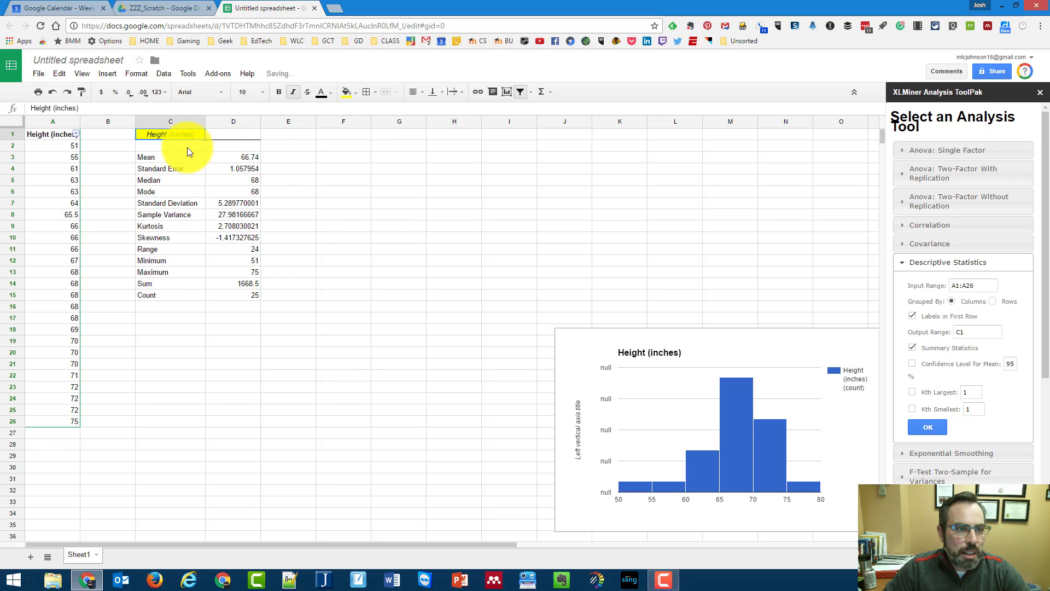
drag(176, 156, 225, 160)
click(350, 94)
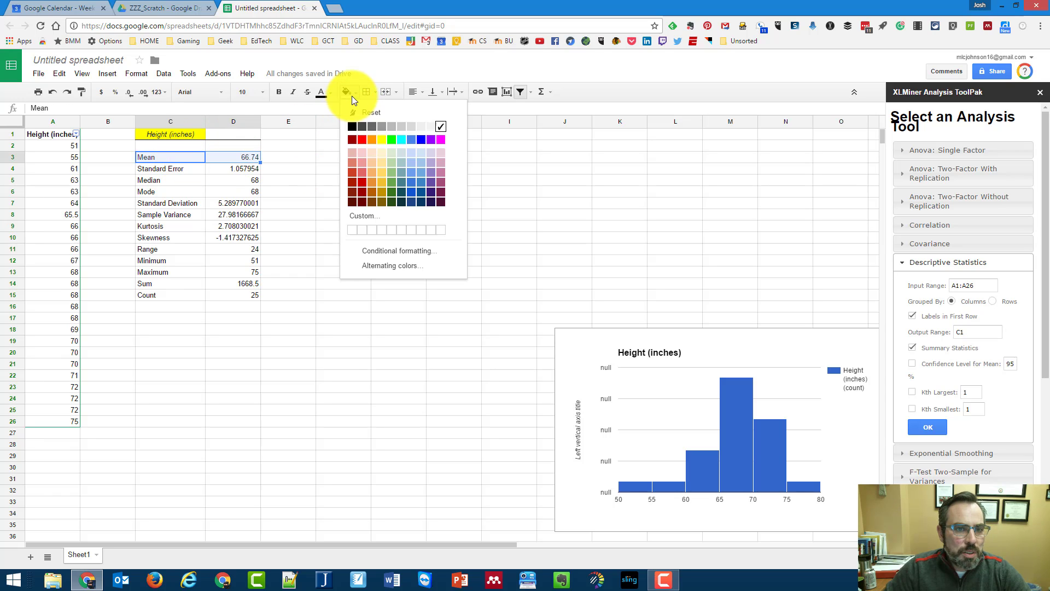
click(382, 141)
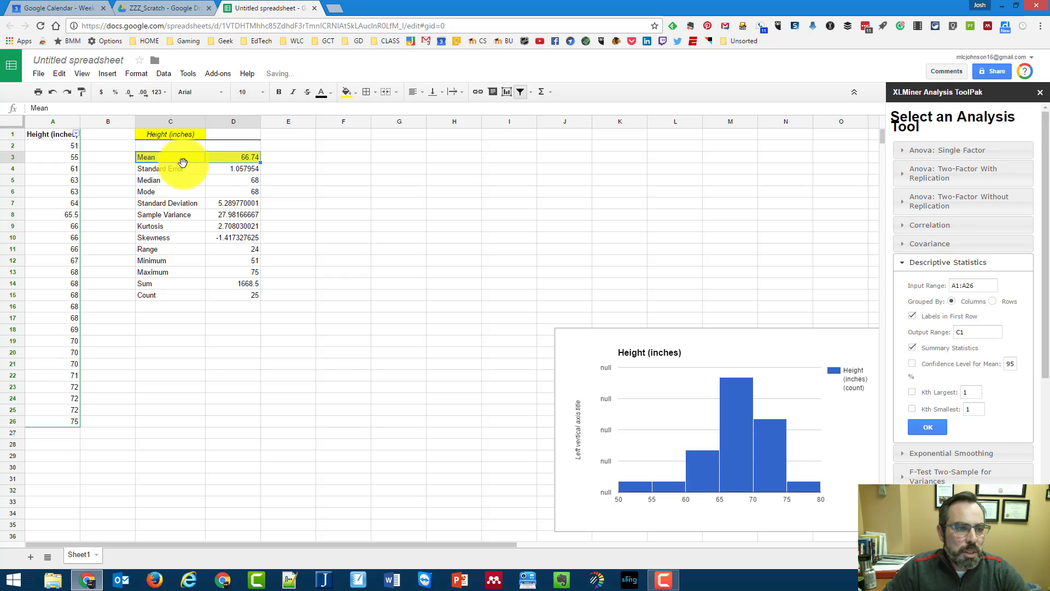
Fill the Median row C5:D5 and the Standard Deviation row C7:D7 with yellow
click(160, 180)
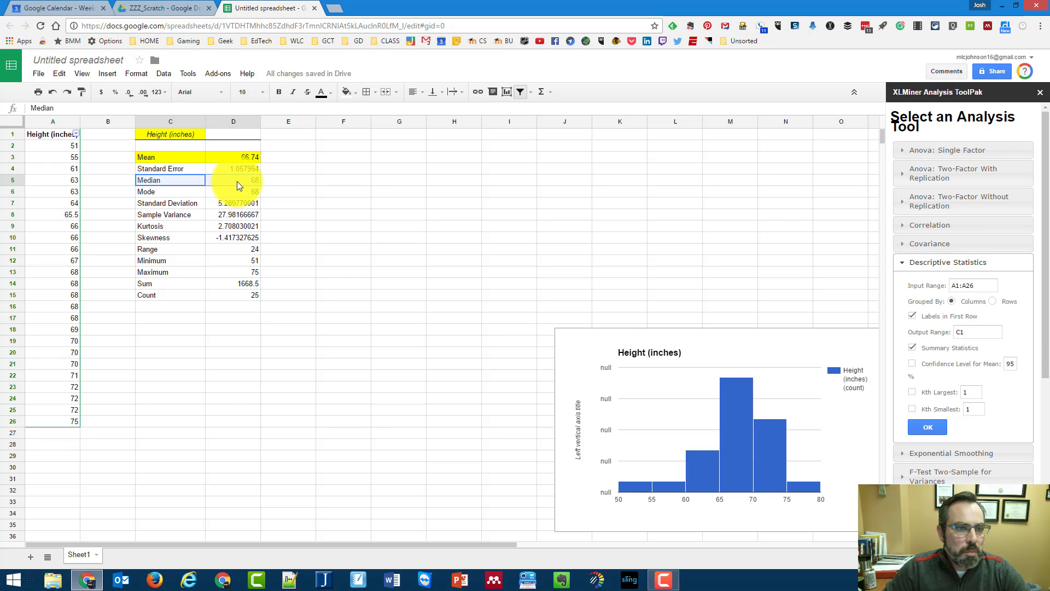
click(347, 93)
click(383, 137)
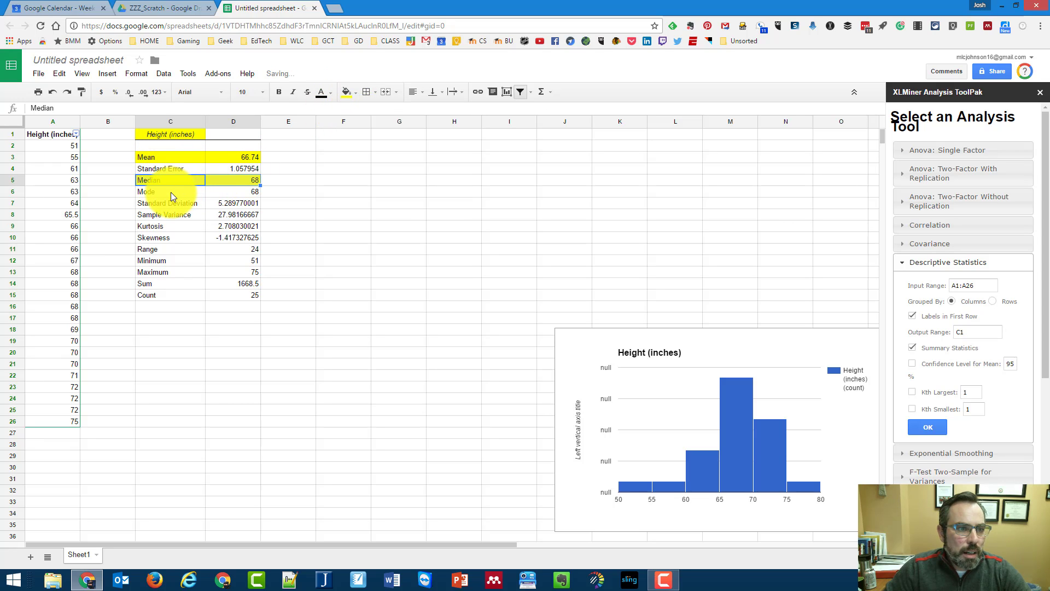
drag(174, 200, 232, 208)
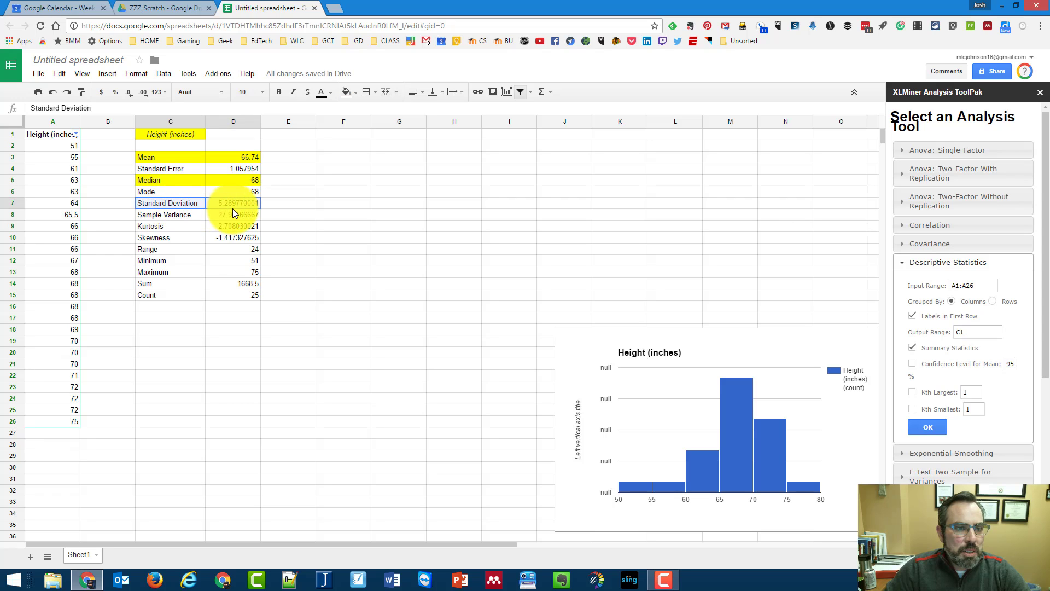
click(348, 93)
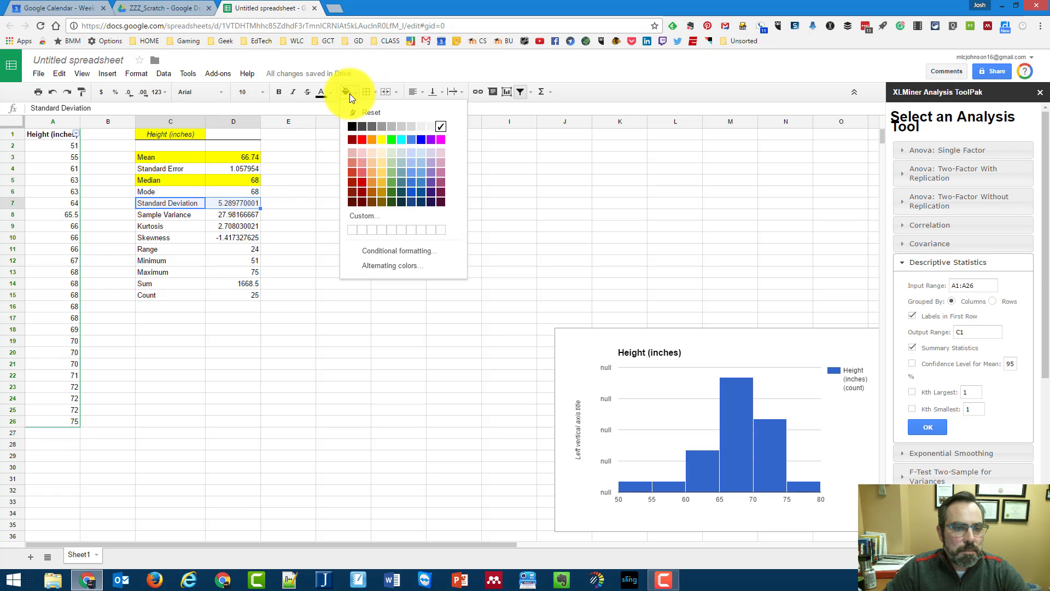
click(361, 155)
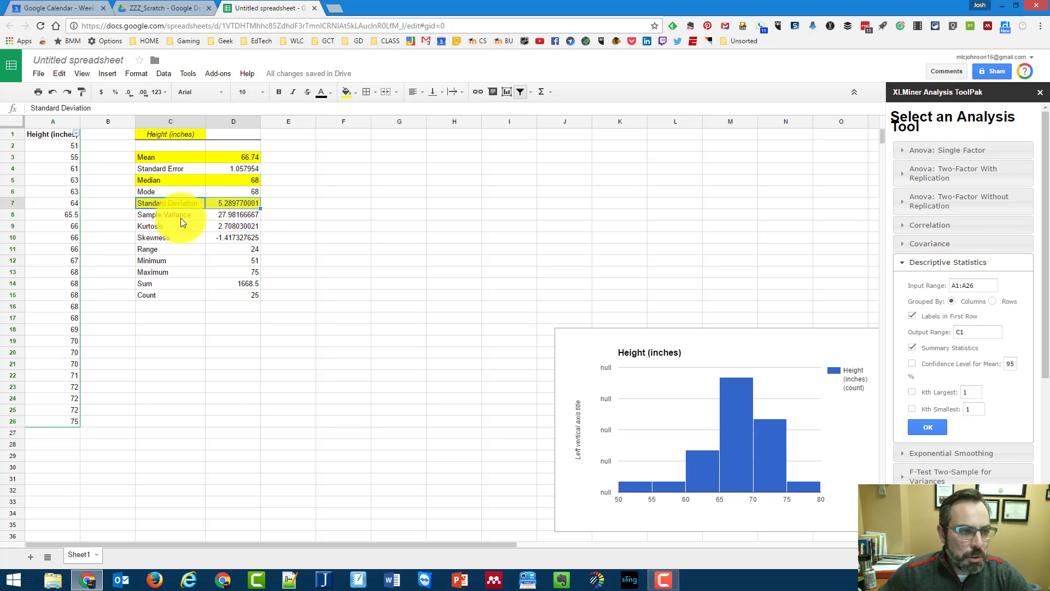
Highlight the Minimum and Maximum rows in C12:D13 with a yellow fill
drag(170, 261, 238, 275)
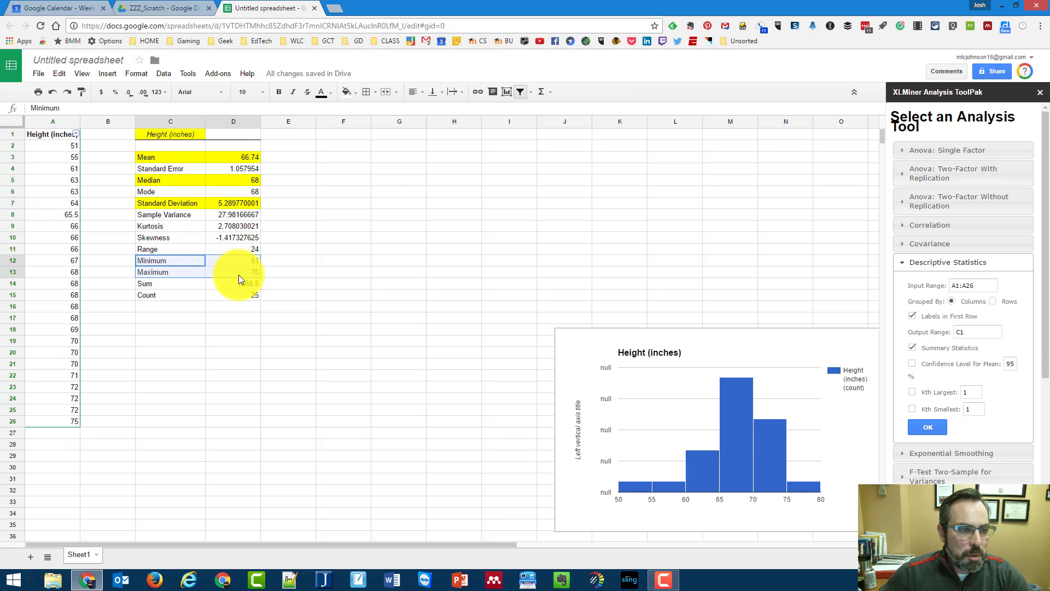
click(354, 91)
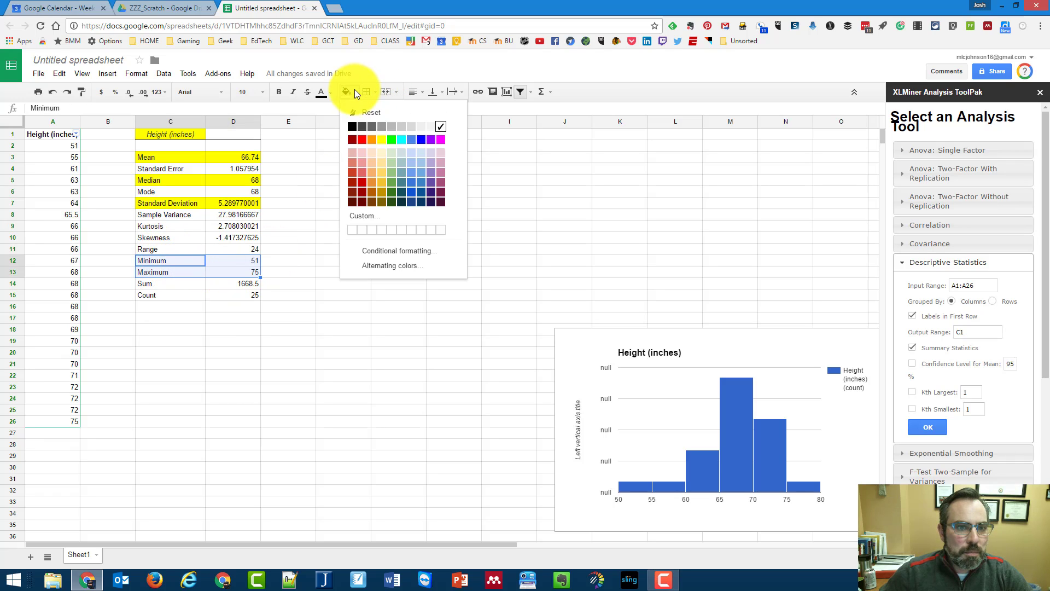
click(385, 136)
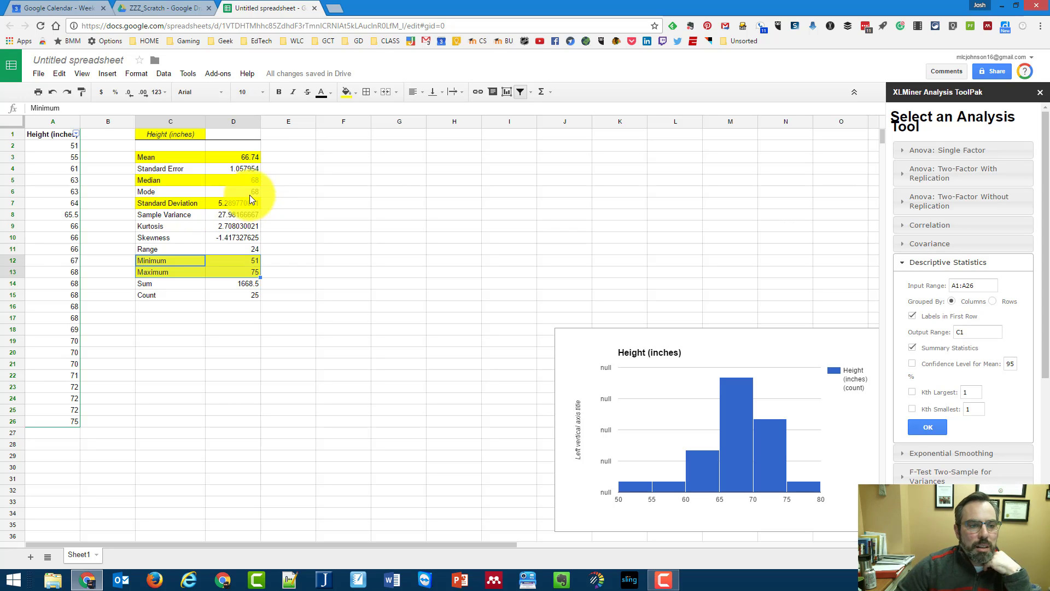
click(147, 192)
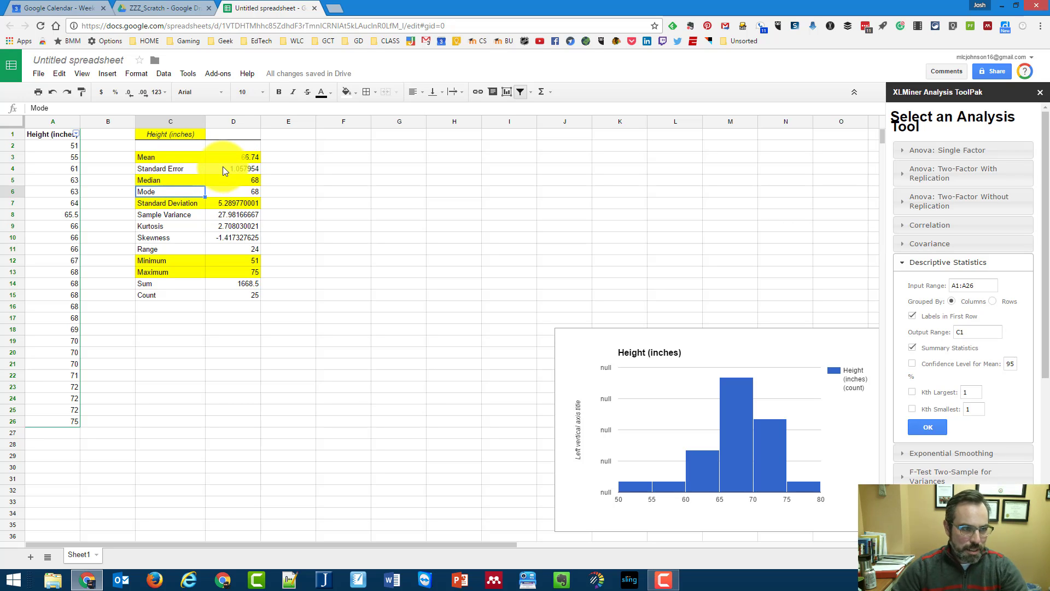
click(294, 160)
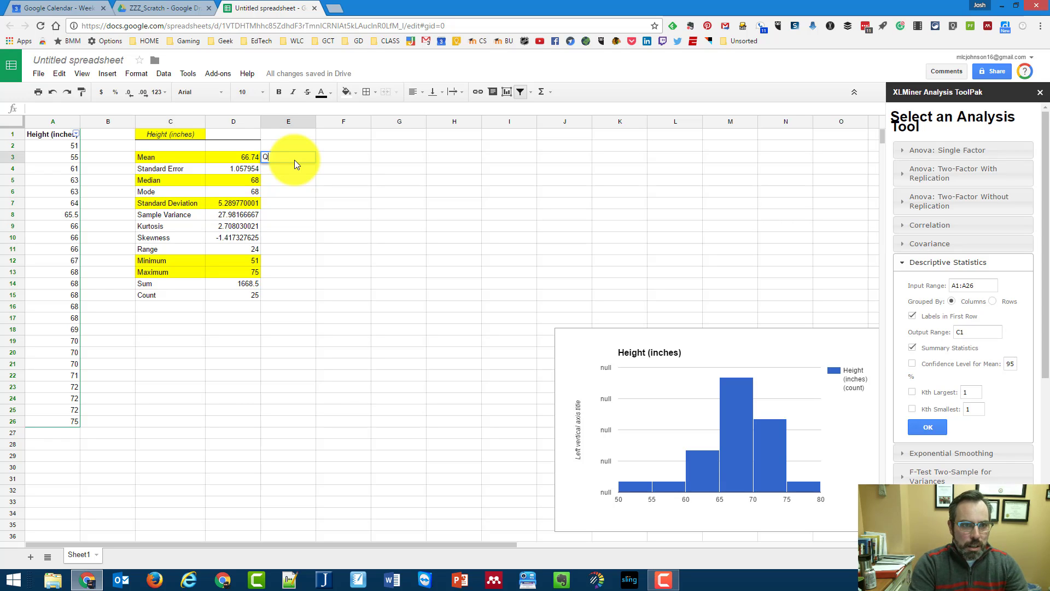
text(Quartile 1)
key(Return)
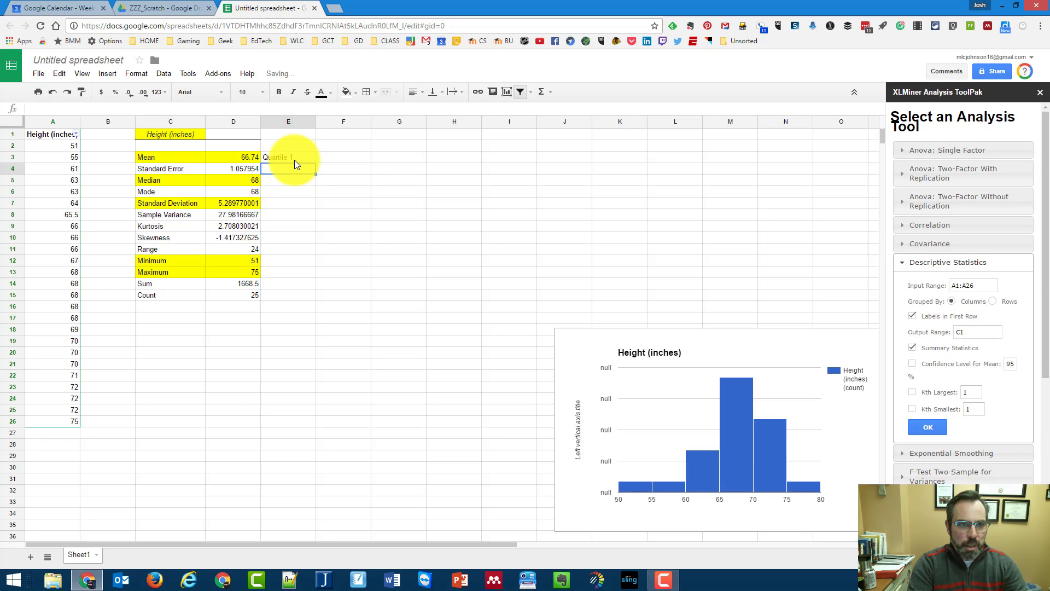
text(Qua)
key(Return)
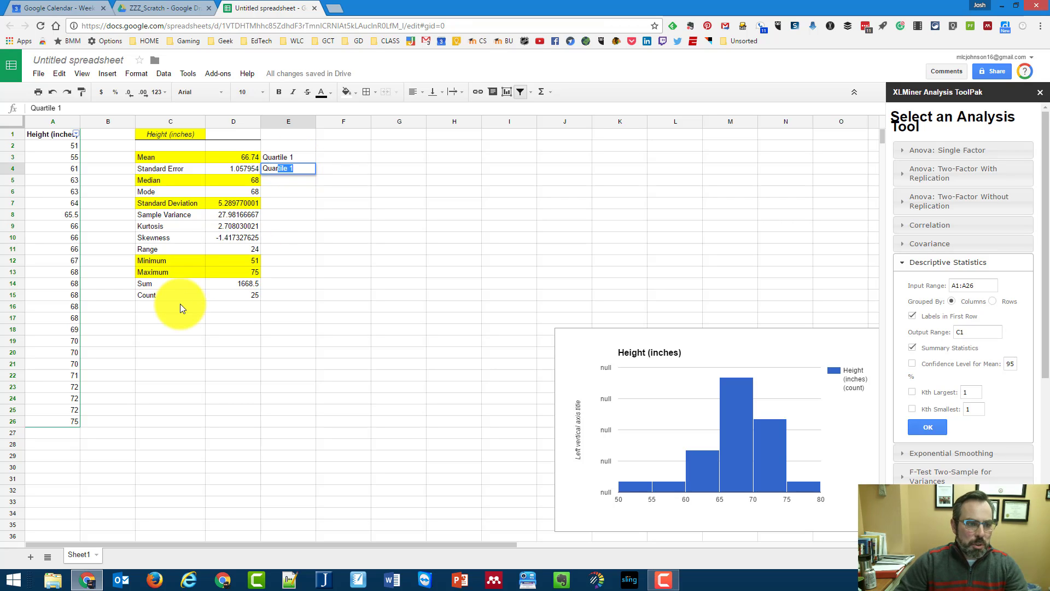
Label C16 "Quartile 1" and C17 "Quartile 3" below the statistics, and clear the stray labels in E3:E4
click(179, 303)
text(Quartile 1)
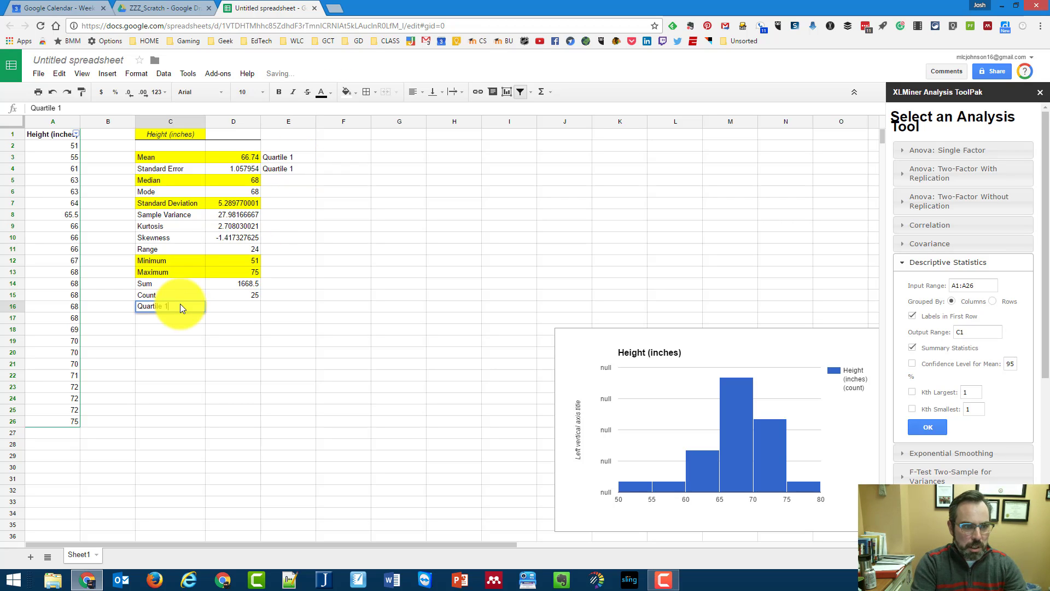
key(Return)
text(Quartile )
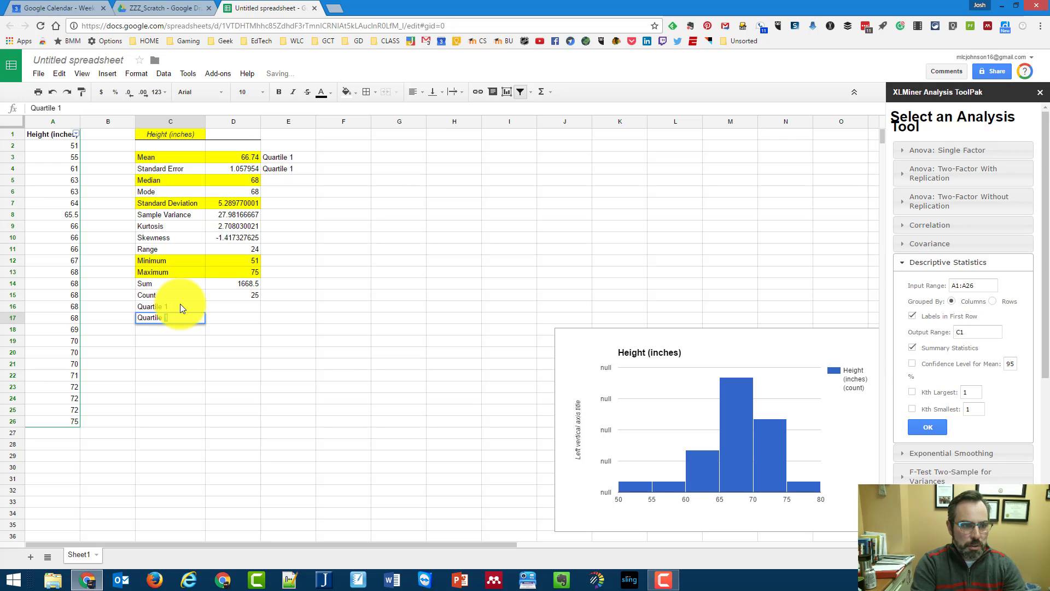
text(3)
key(Return)
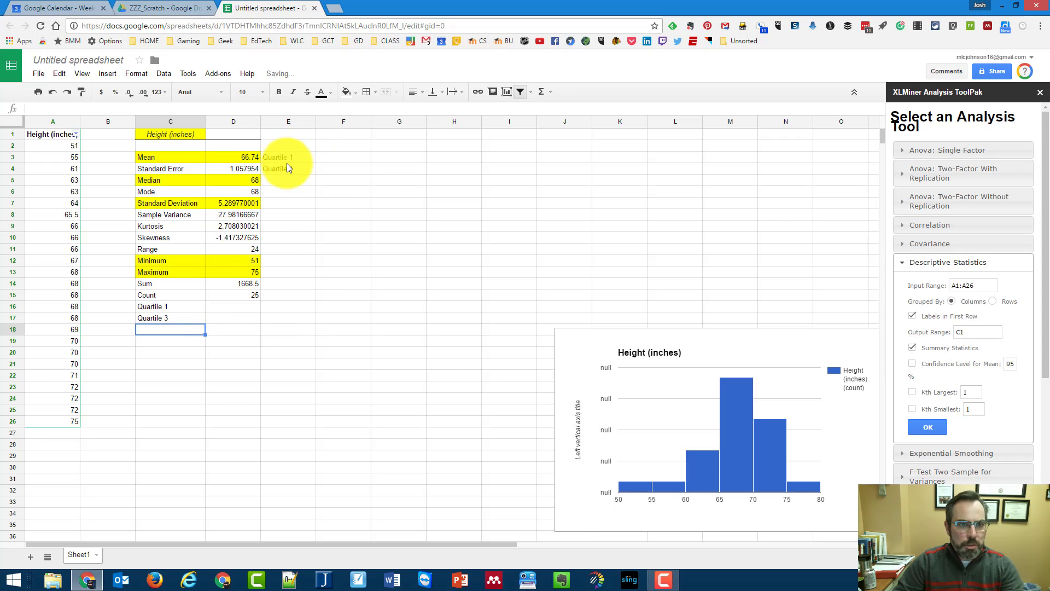
drag(287, 165, 290, 159)
Calculate the first quartile of the heights in D16 with =quartile(A2:A26,1)
click(241, 306)
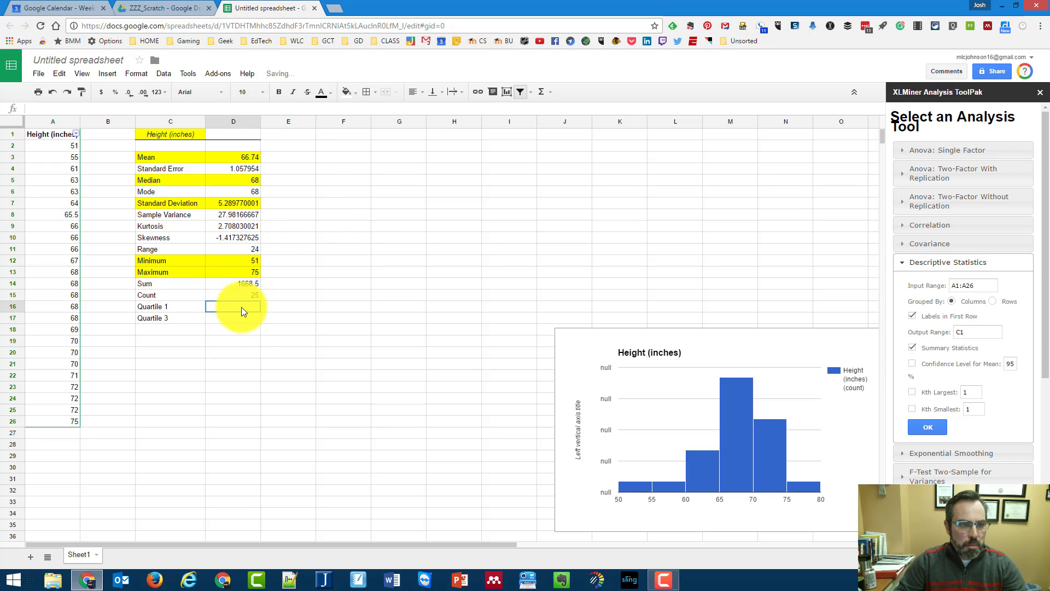
text(=)
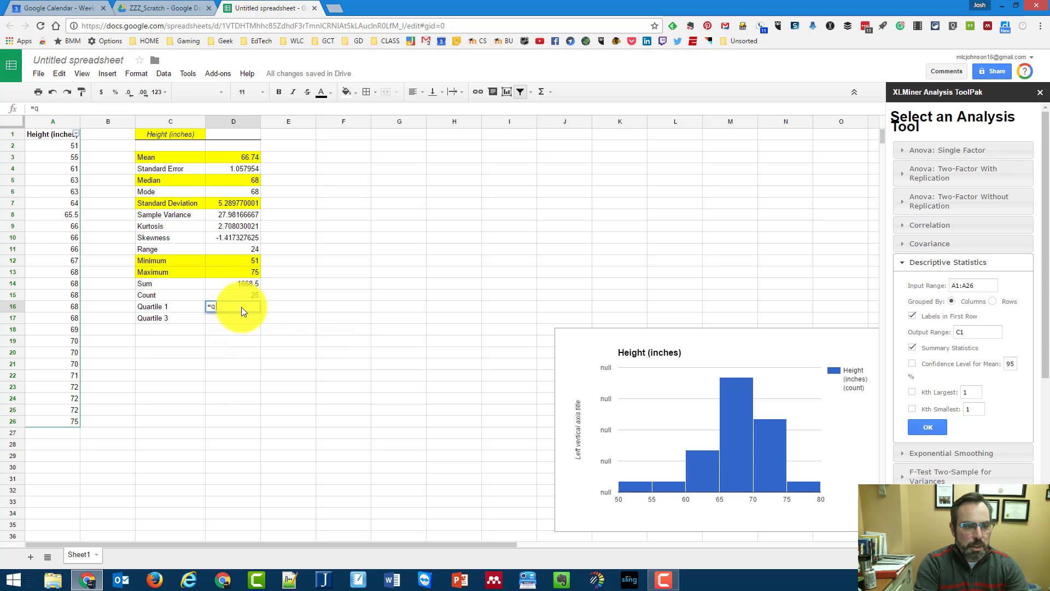
text(quartile()
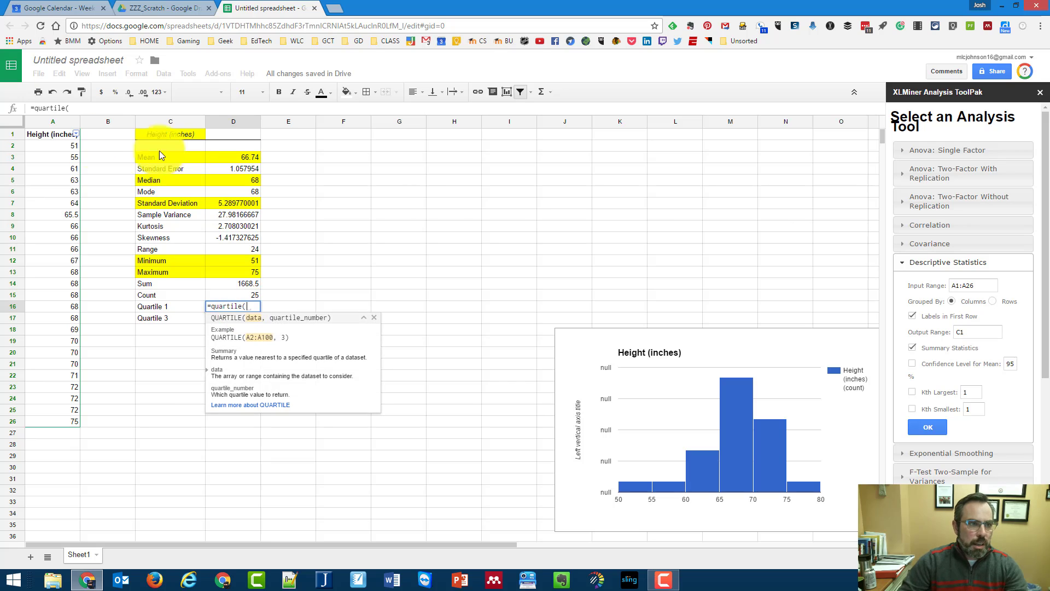
drag(57, 150, 56, 428)
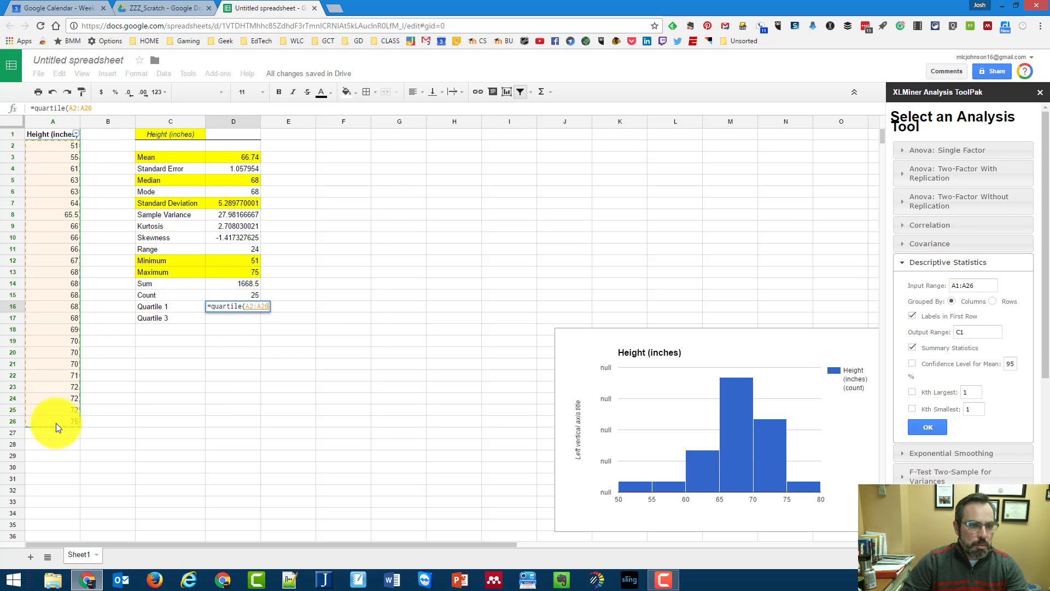
text(,1))
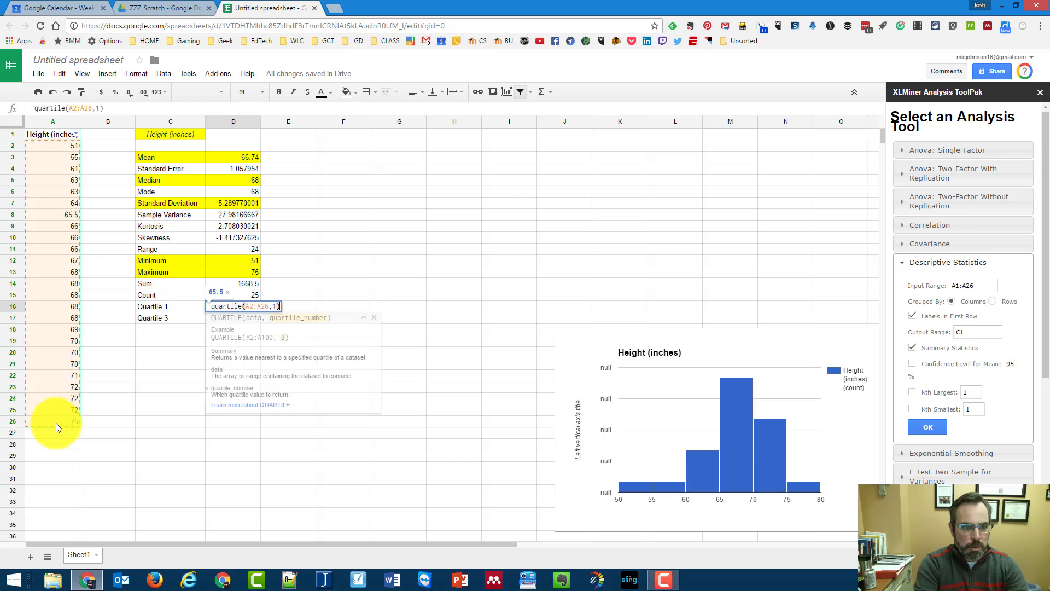
key(Return)
Calculate the third quartile of the heights in D17 with =quartile(a2:a26,3)
text(=)
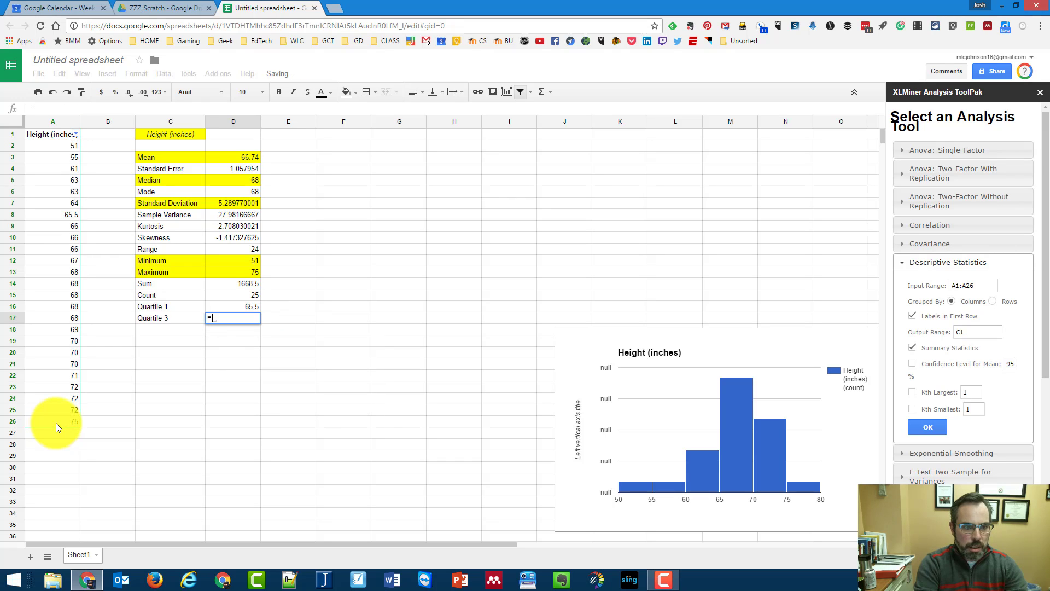
text(quartile)
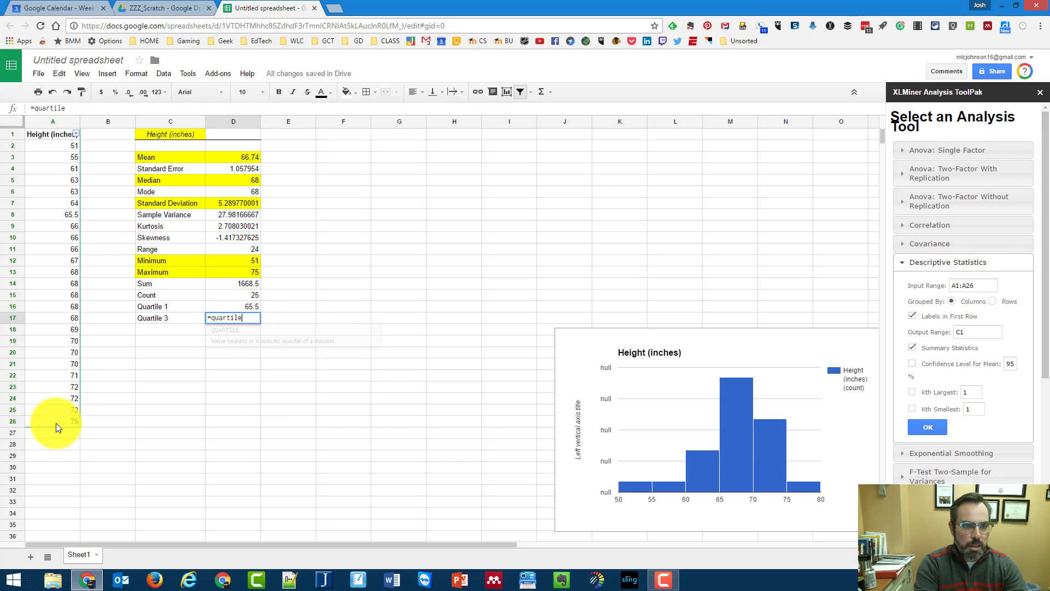
text((a2:a)
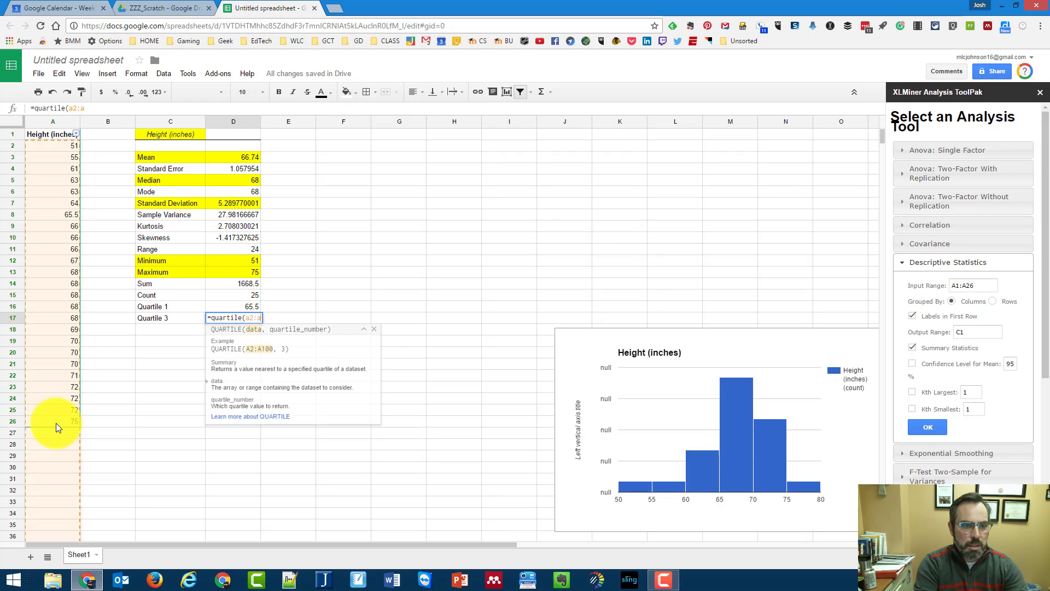
text(26,3))
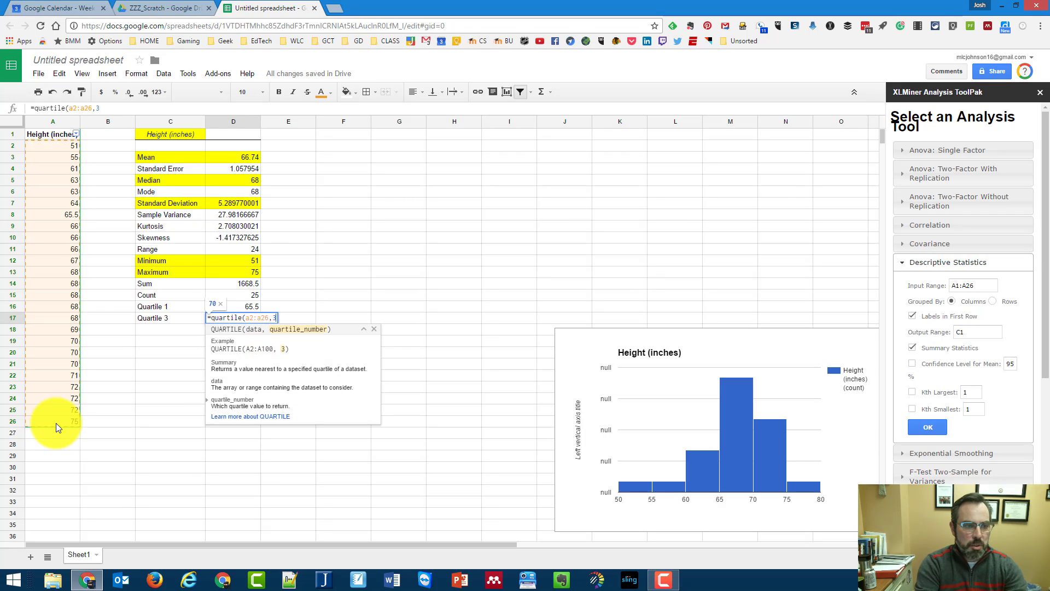
key(Return)
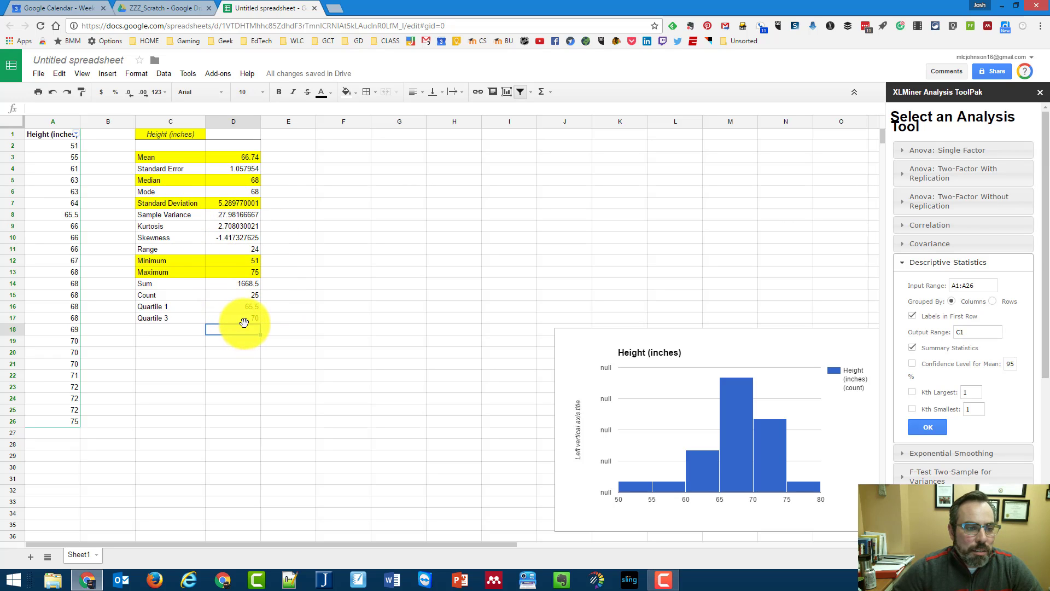
Calculate the interquartile range in C20 with the formula =70-65.5
click(185, 357)
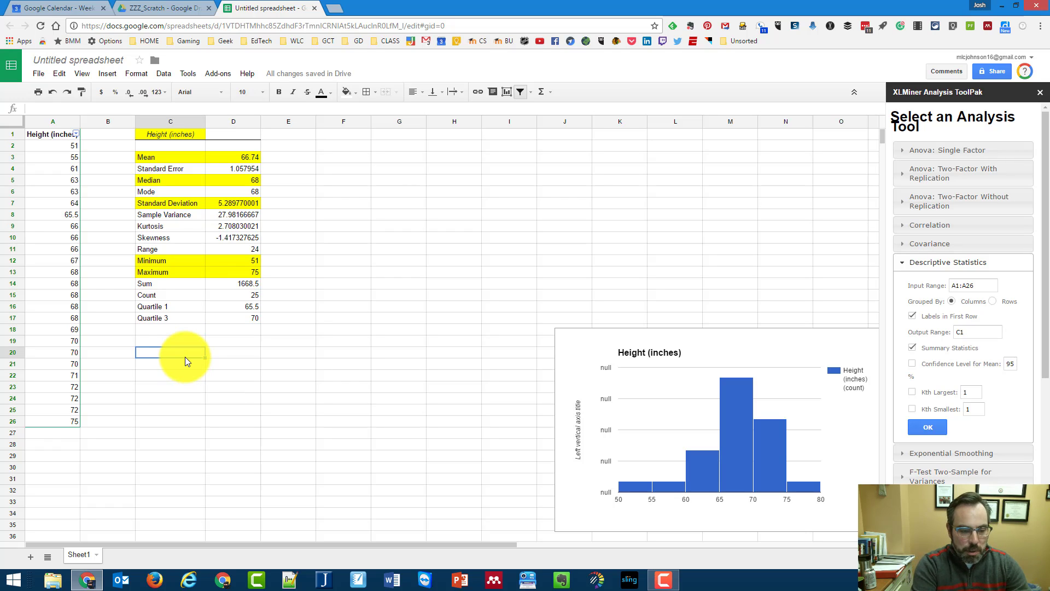
text(70)
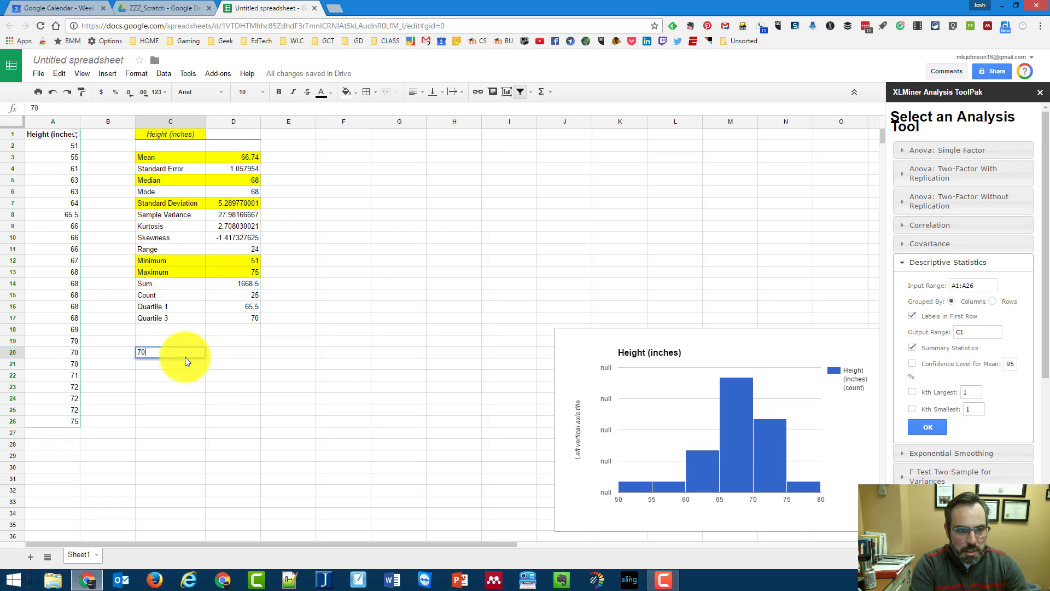
key(BackSpace)
key(BackSpace)
text(=)
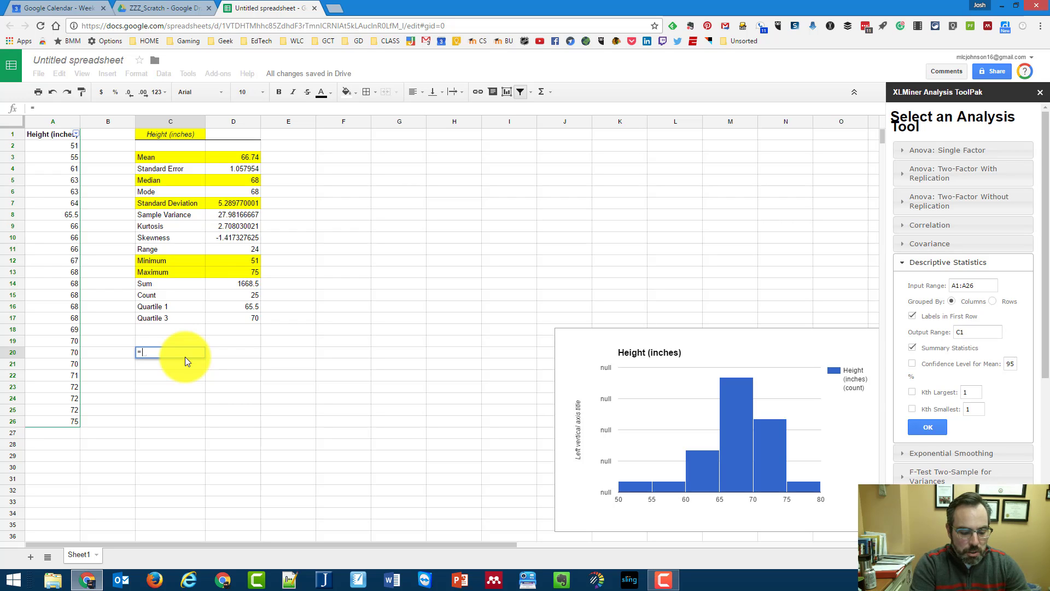
text(70-)
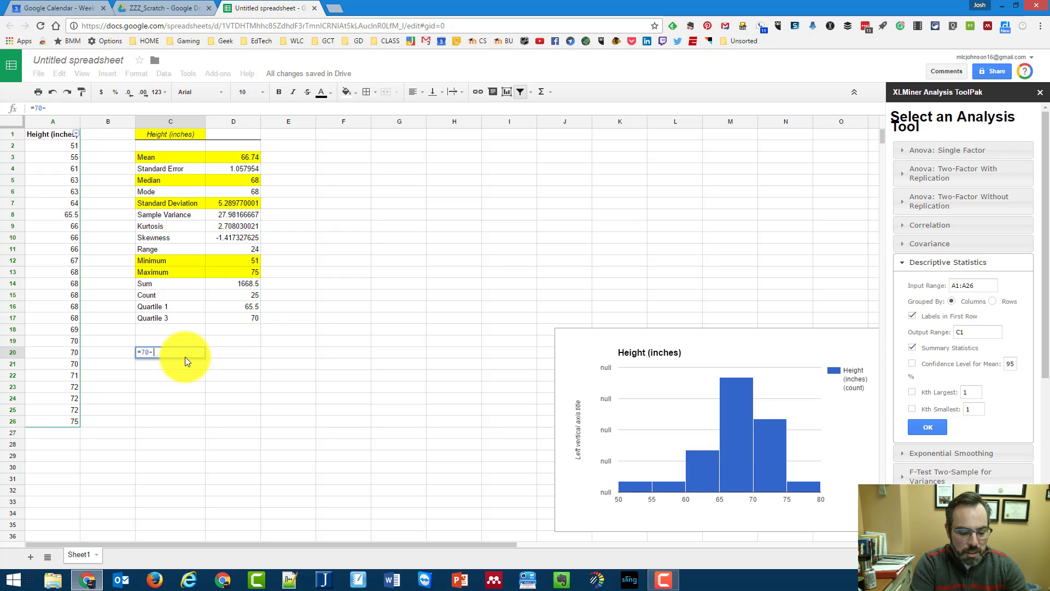
text(65.5)
key(Return)
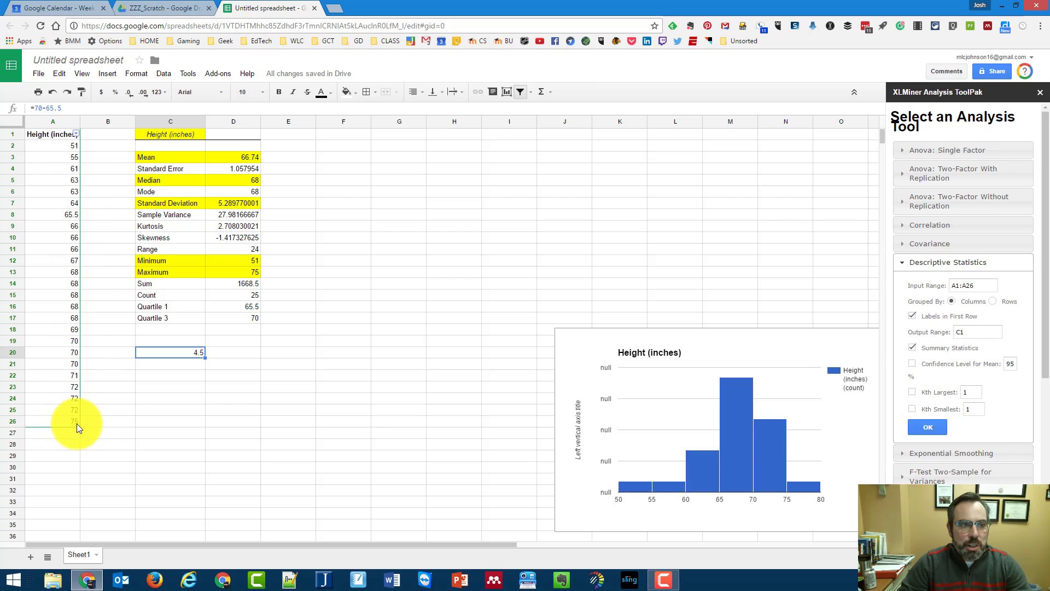
Move the Height (inches) histogram up beside the statistics table, over columns G to L
click(68, 159)
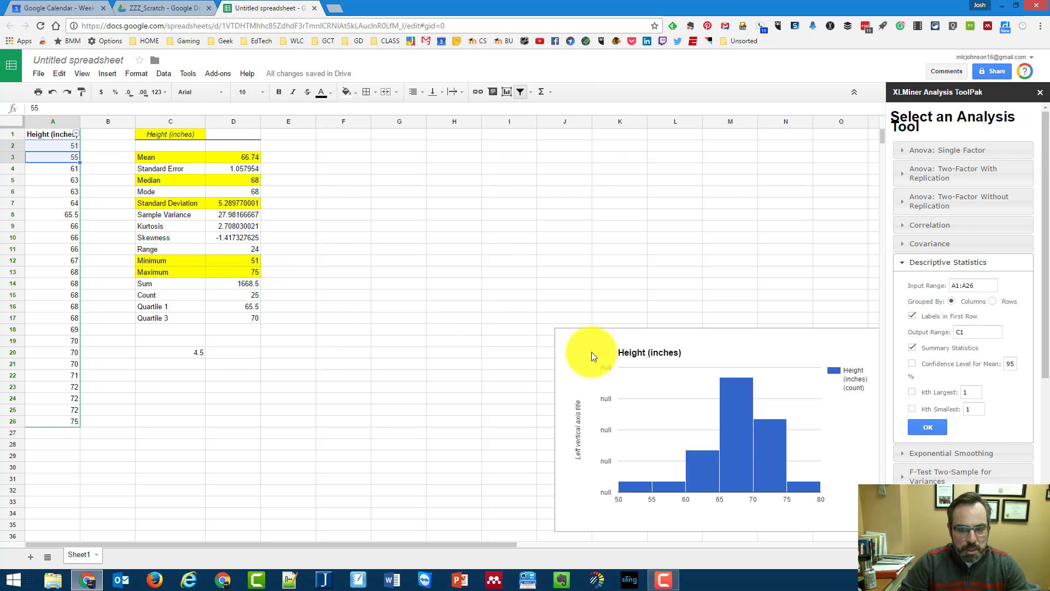
drag(658, 349, 597, 299)
click(581, 339)
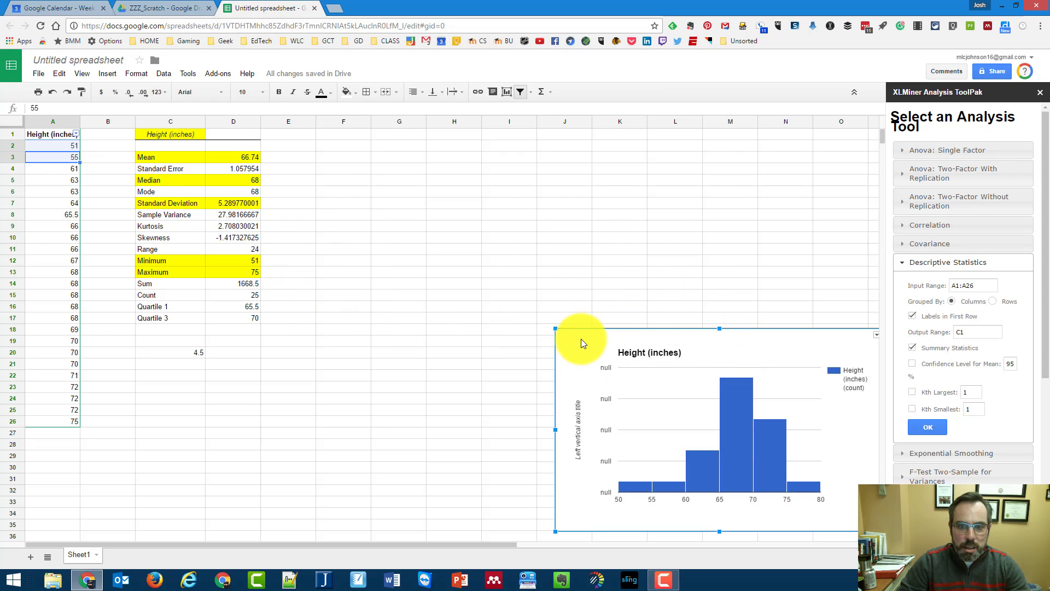
drag(581, 339, 441, 274)
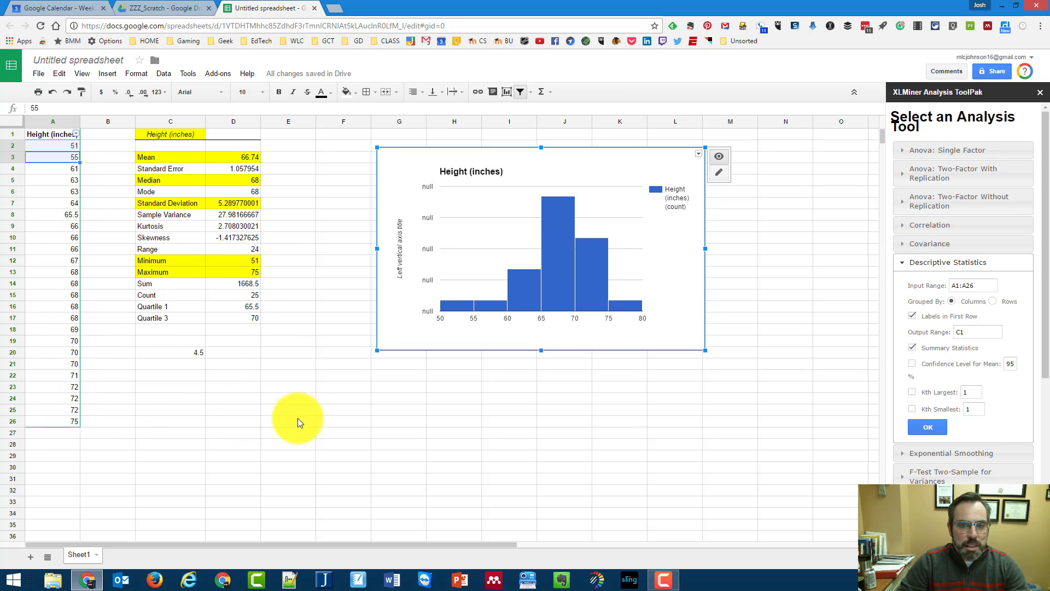
mouse_move(623, 307)
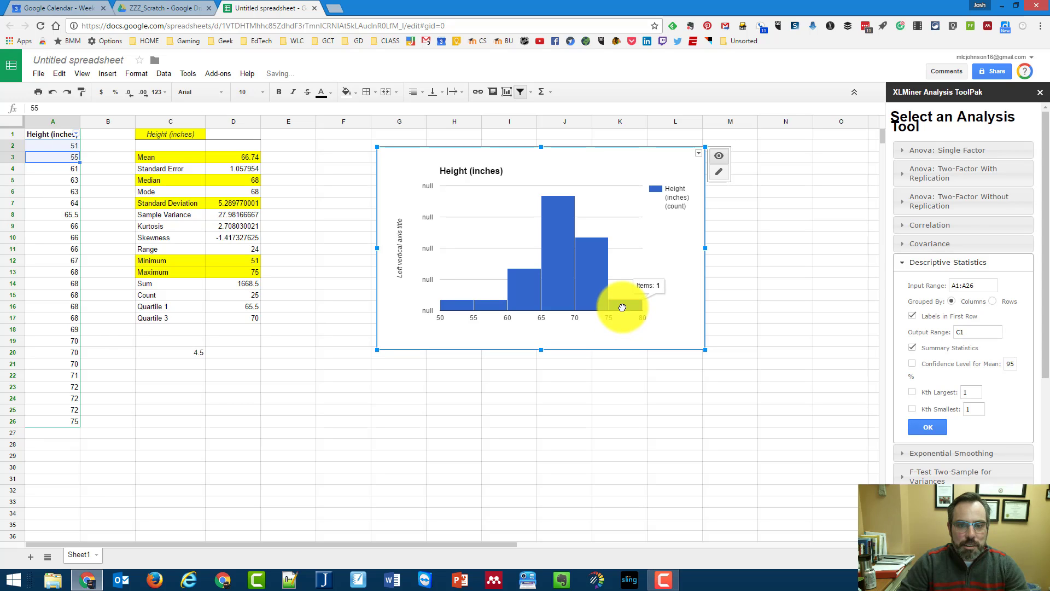
click(271, 412)
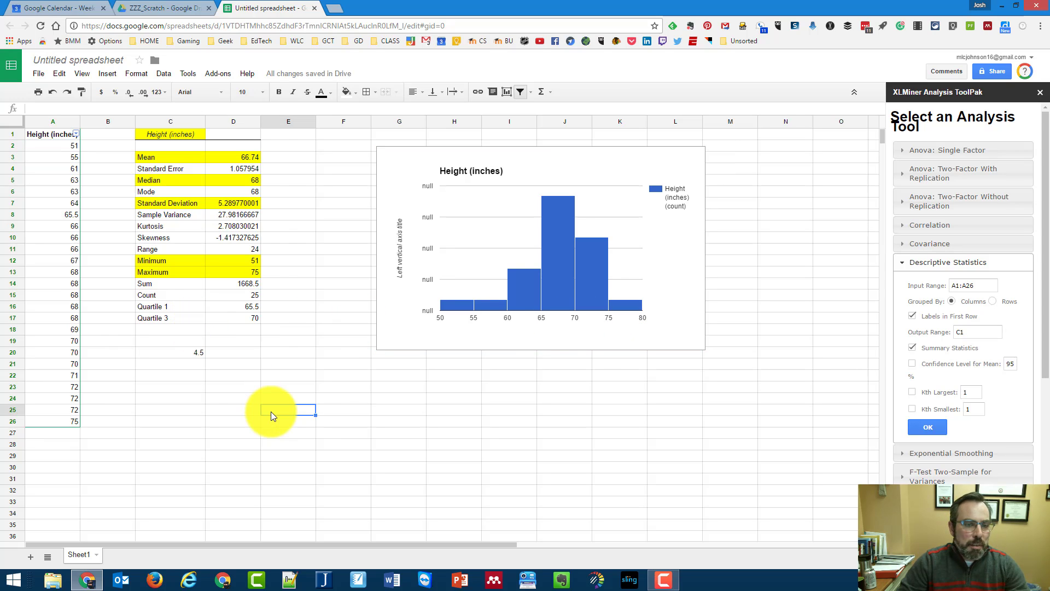
right_click(392, 432)
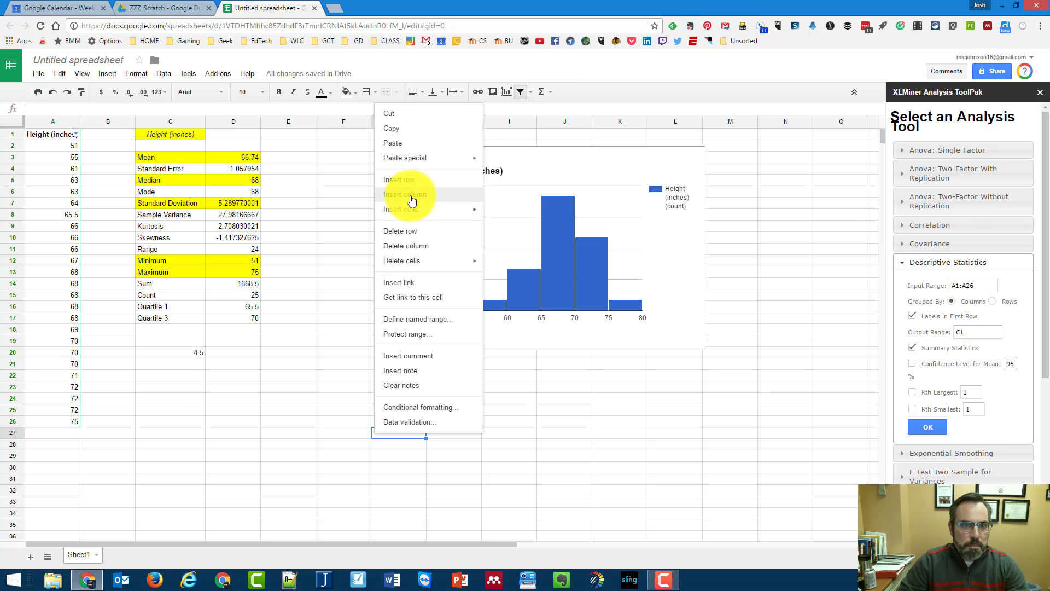
drag(74, 167, 74, 410)
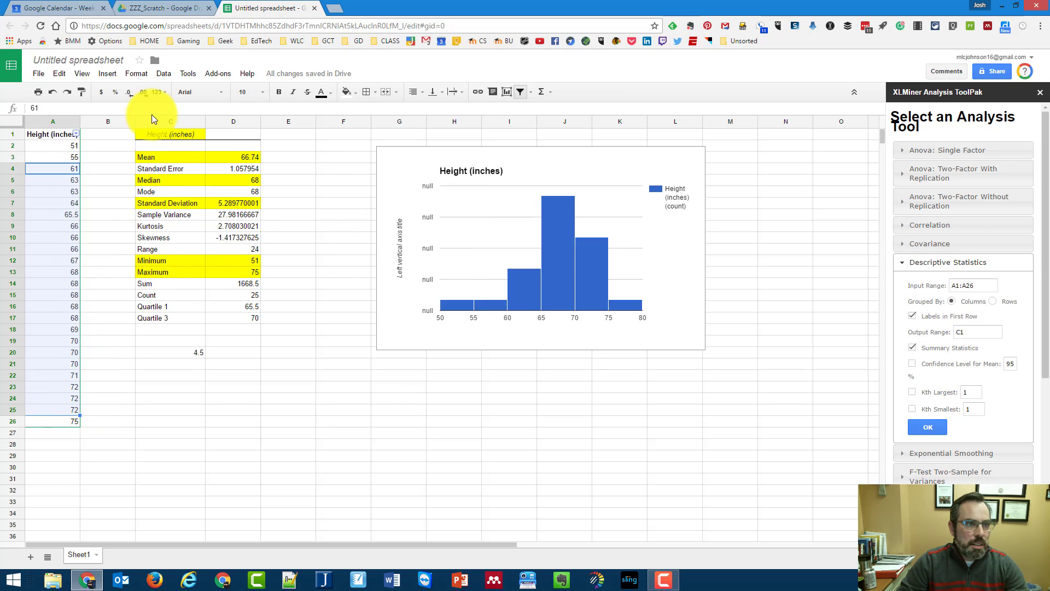
click(108, 75)
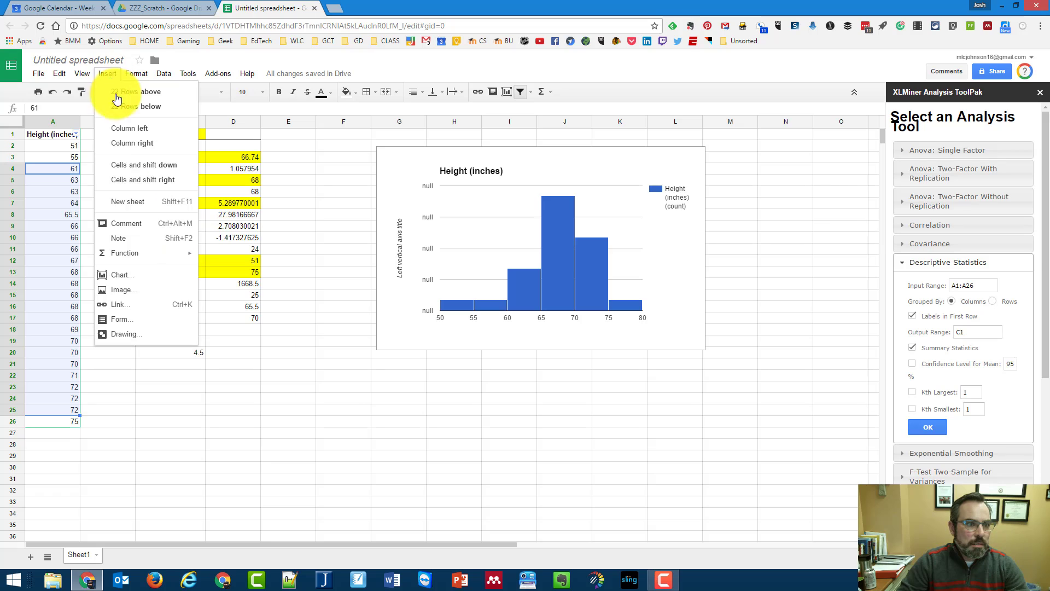
click(131, 275)
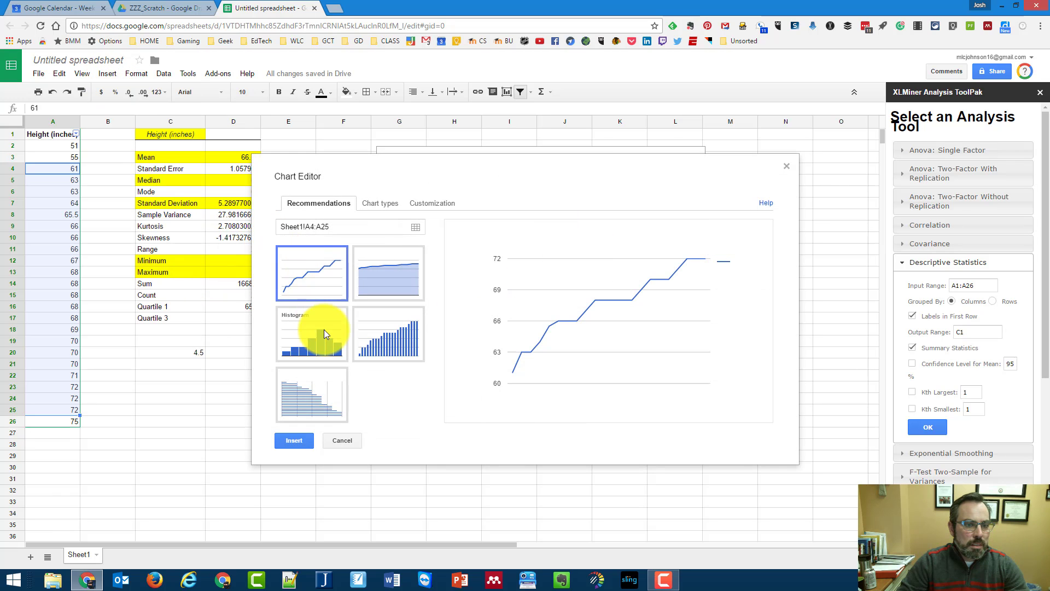
click(324, 334)
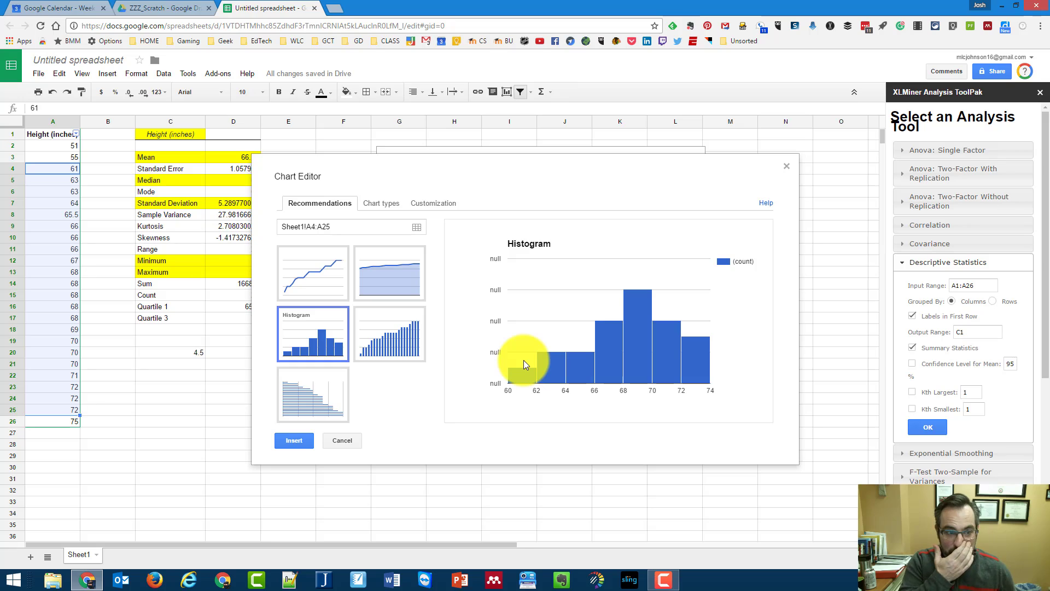
click(341, 442)
Calculate 1.5 times the interquartile range in D20 with =1.5*4.5 and the lower outlier limit in D21 as 65.5-6.75
click(191, 354)
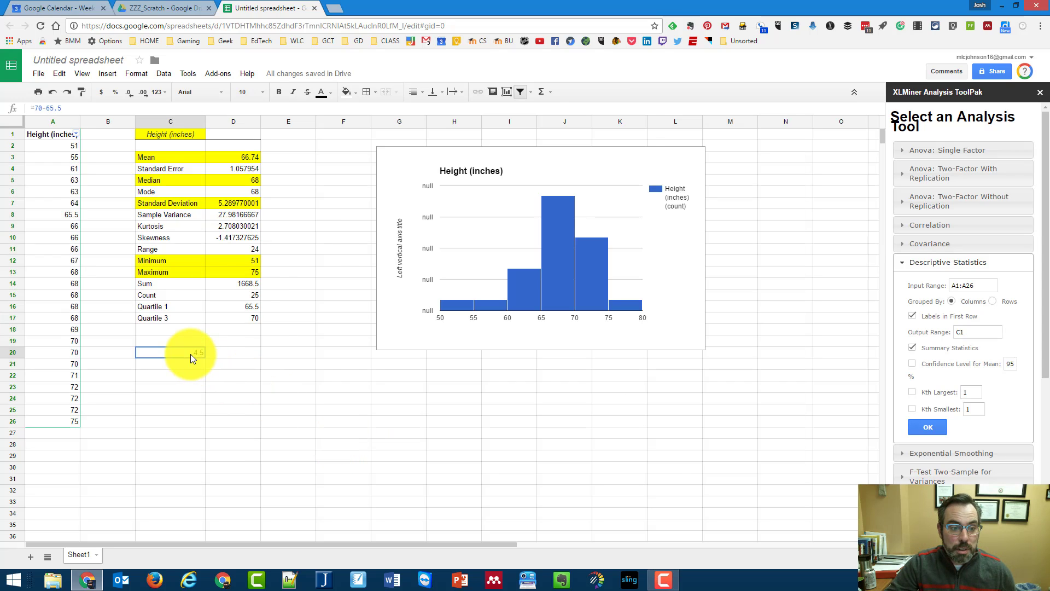
click(224, 356)
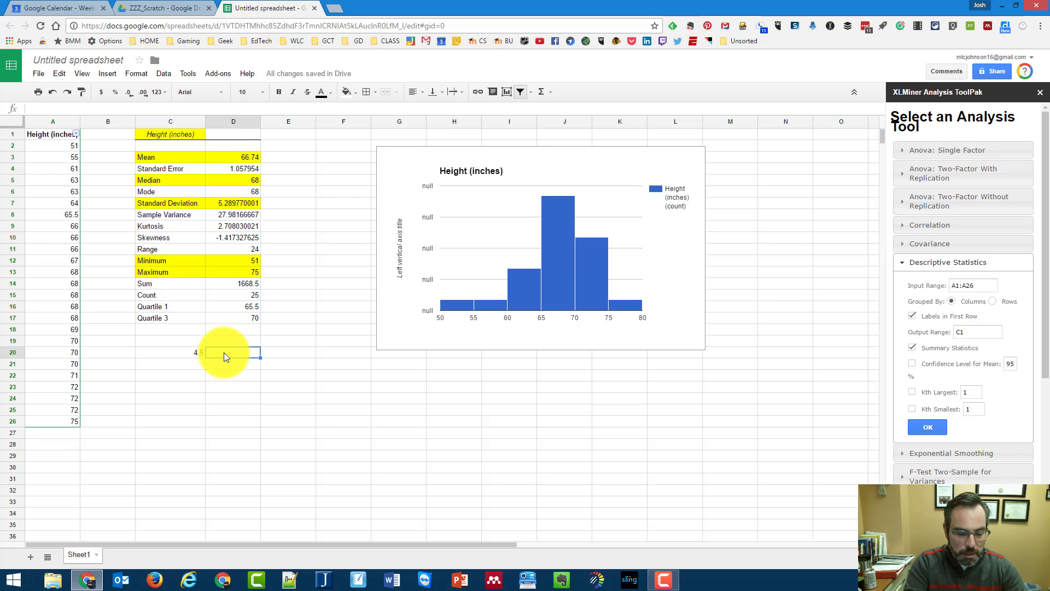
text(=1.)
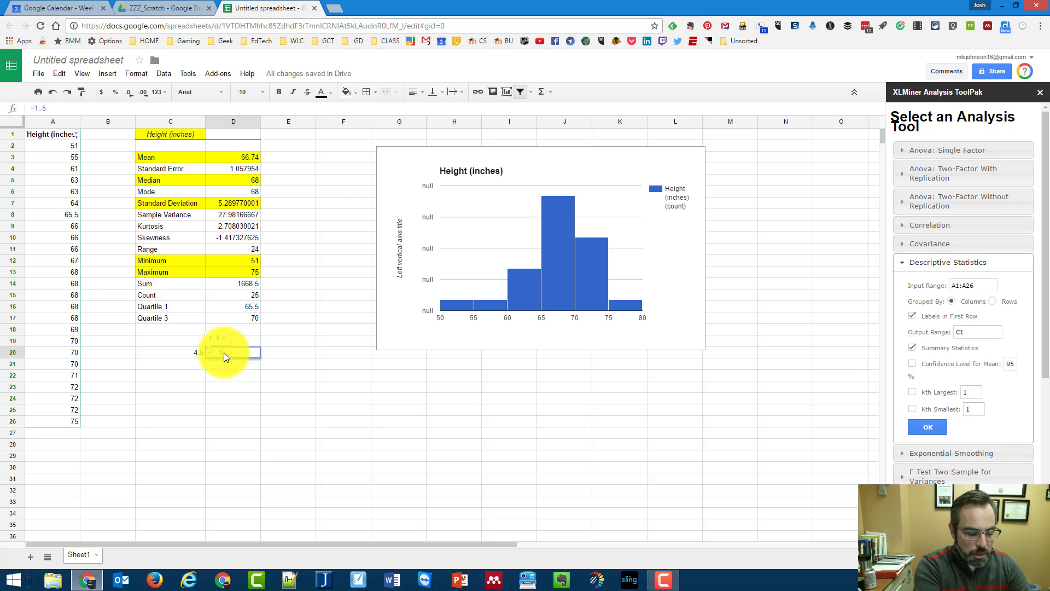
text(5*4.5)
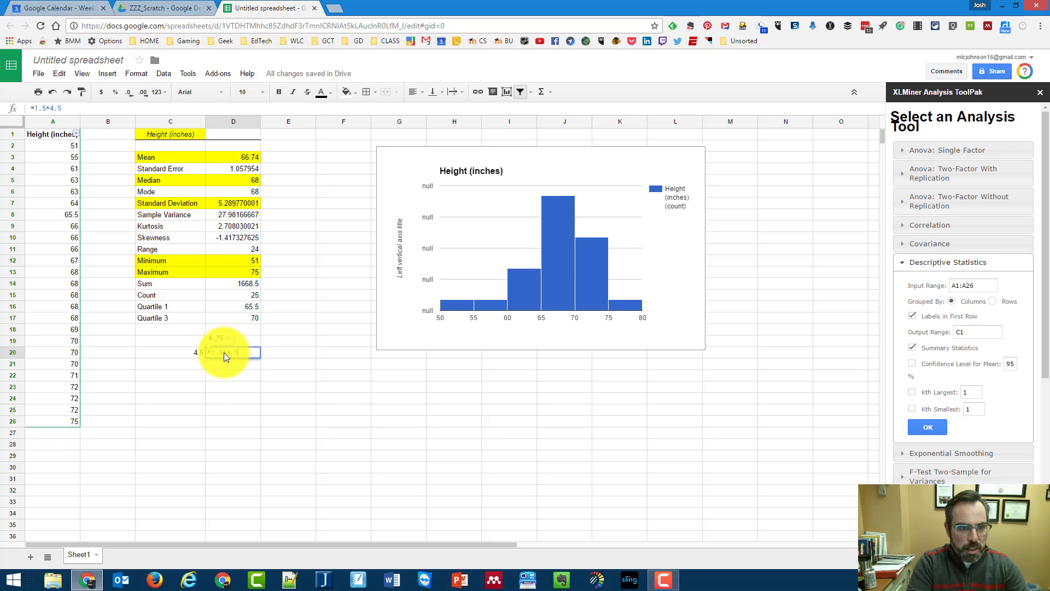
key(Return)
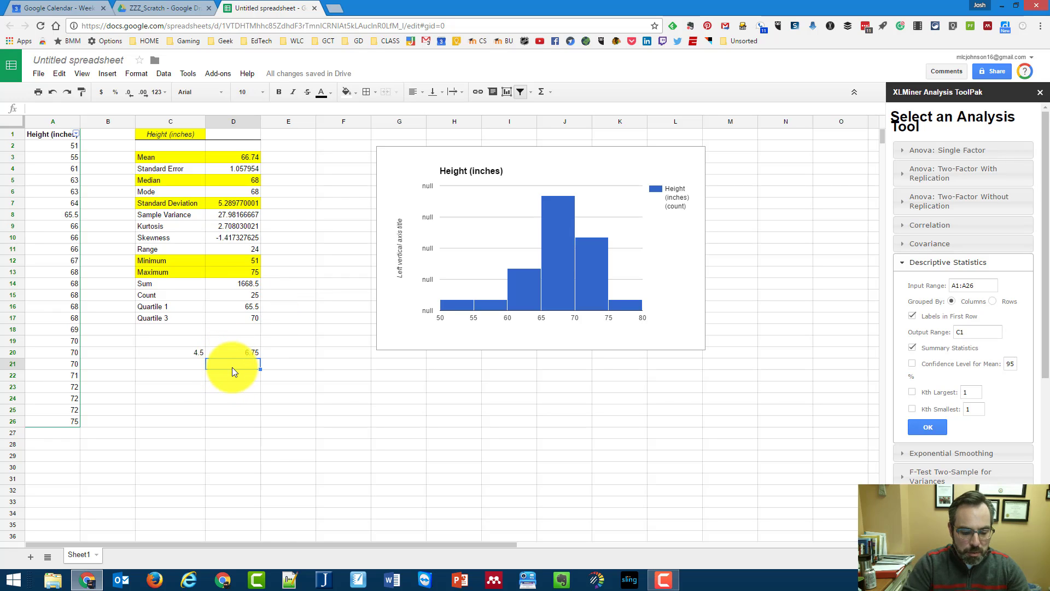
text(65.5-6.75)
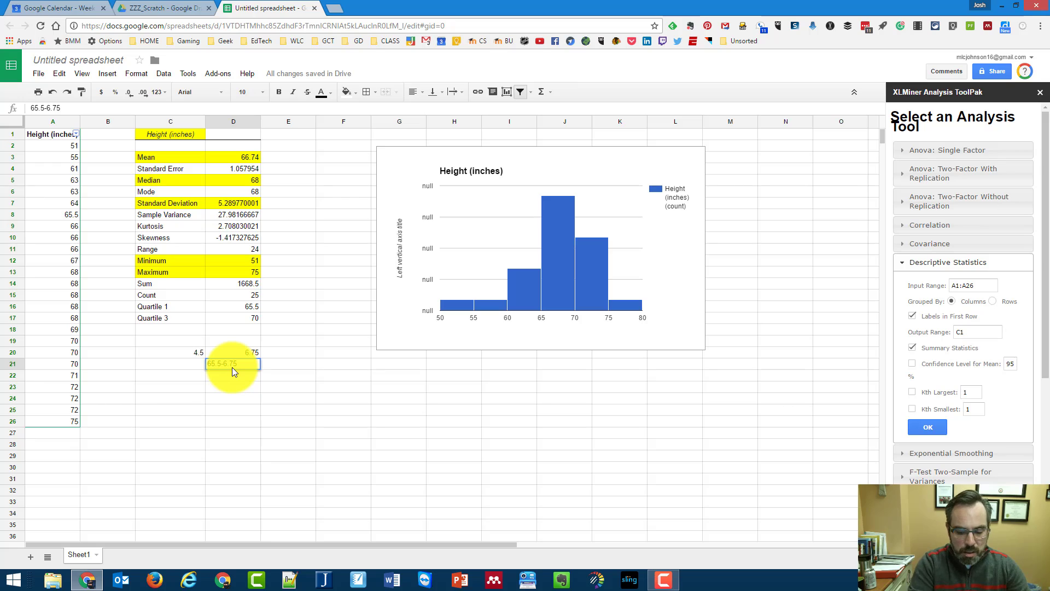
key(Return)
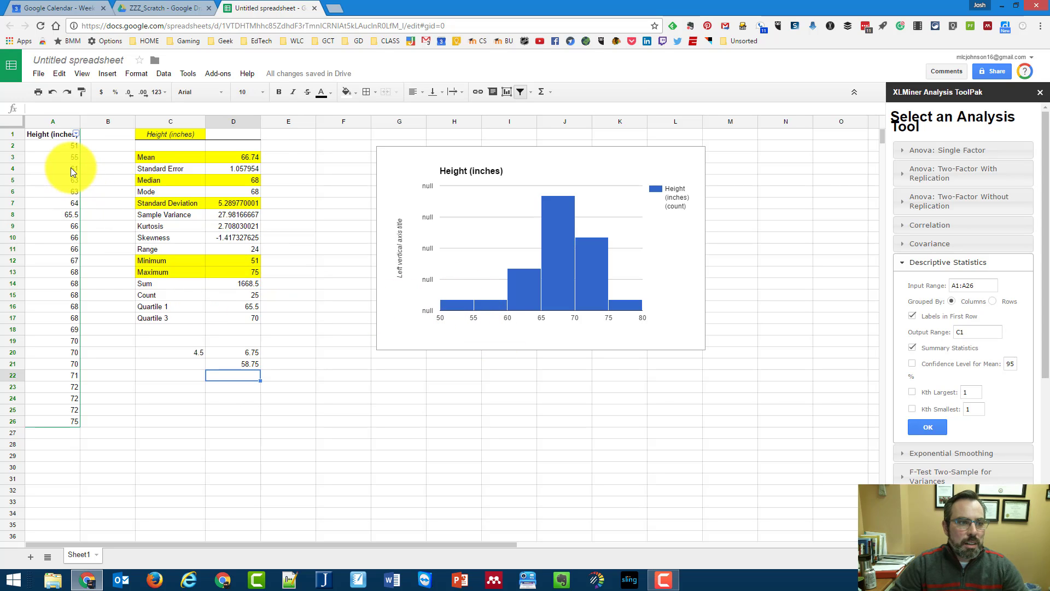
Insert a histogram of the heights in A4:A26, leaving out the two lowest, and place it over the existing height histogram
drag(70, 168, 69, 419)
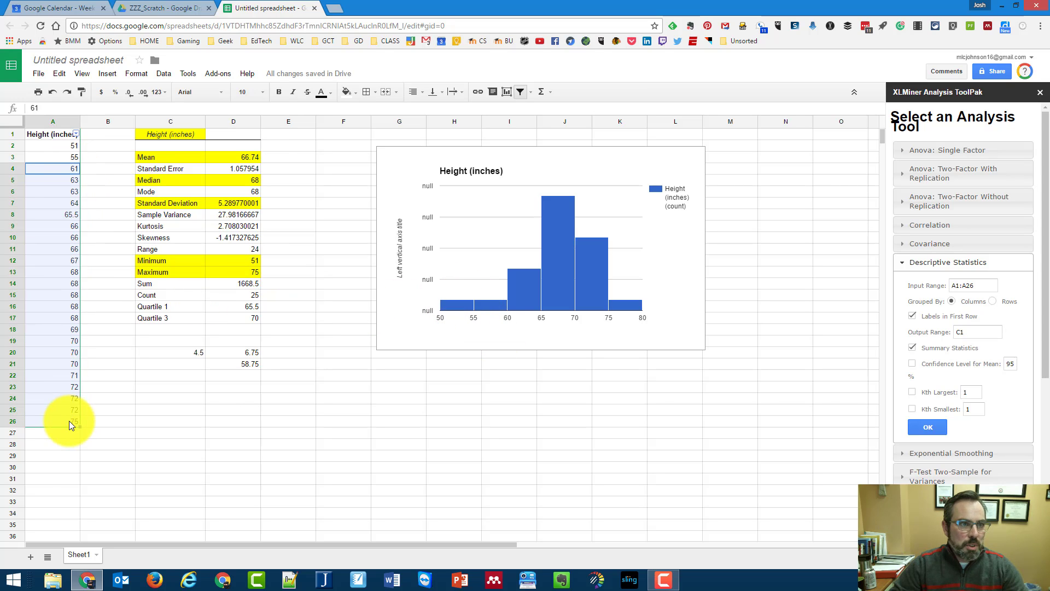
click(113, 76)
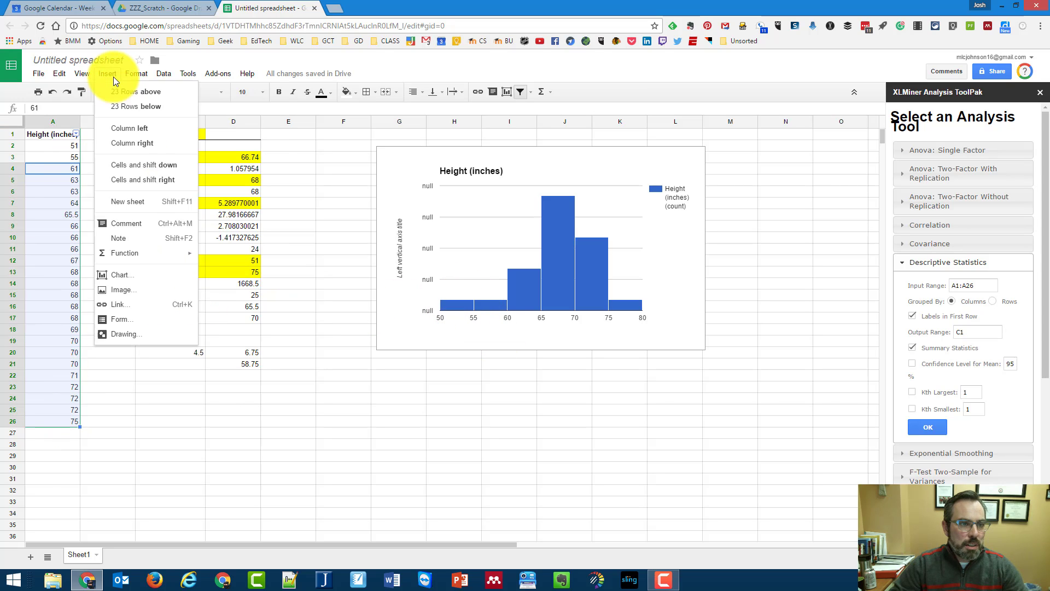
click(131, 279)
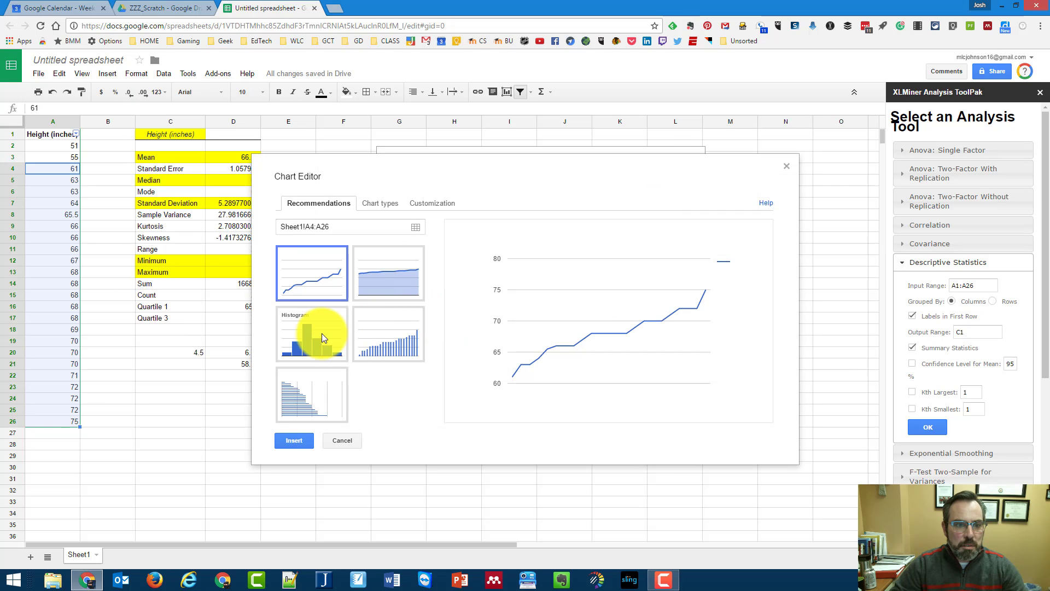
click(312, 334)
click(282, 441)
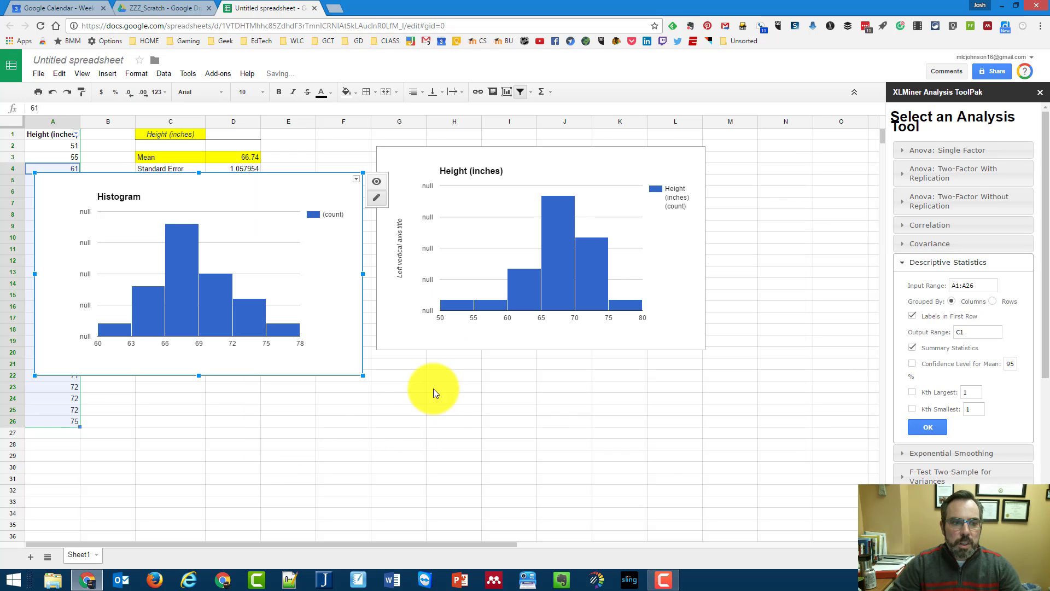
drag(311, 183, 652, 157)
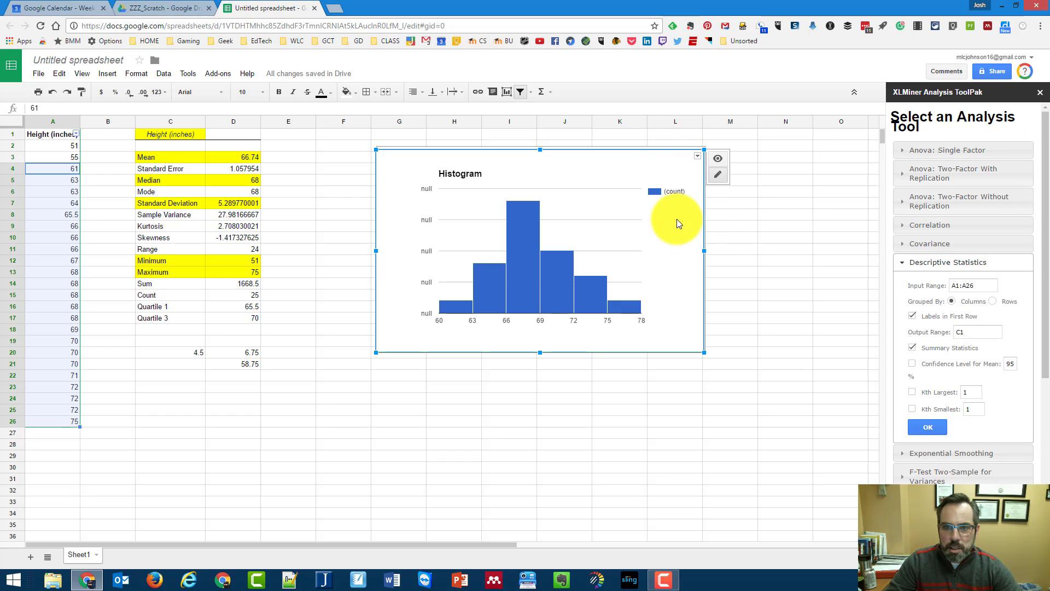
Delete both histogram charts from the sheet
click(668, 155)
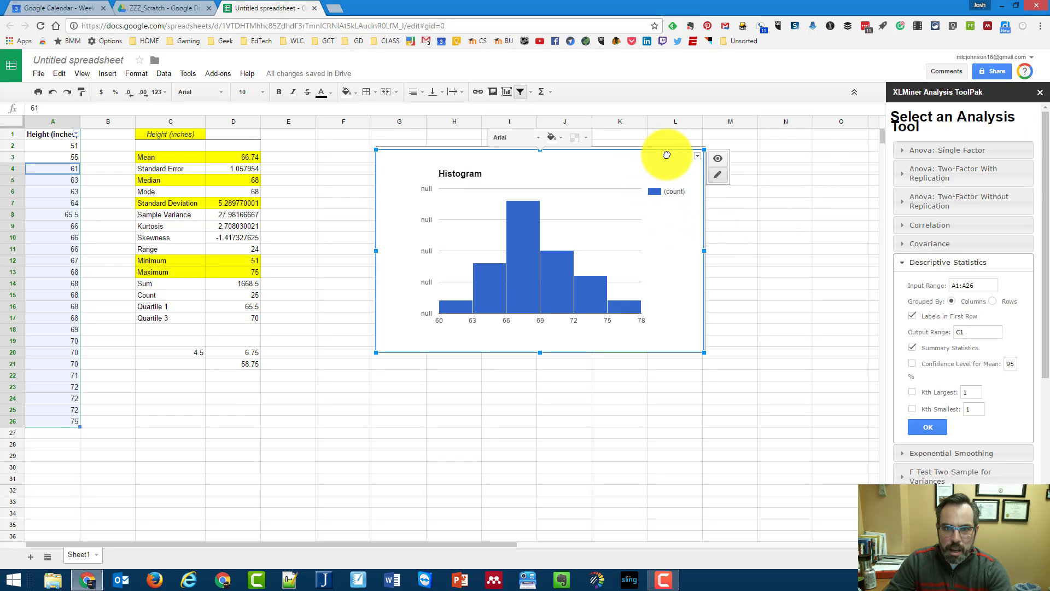
key(Delete)
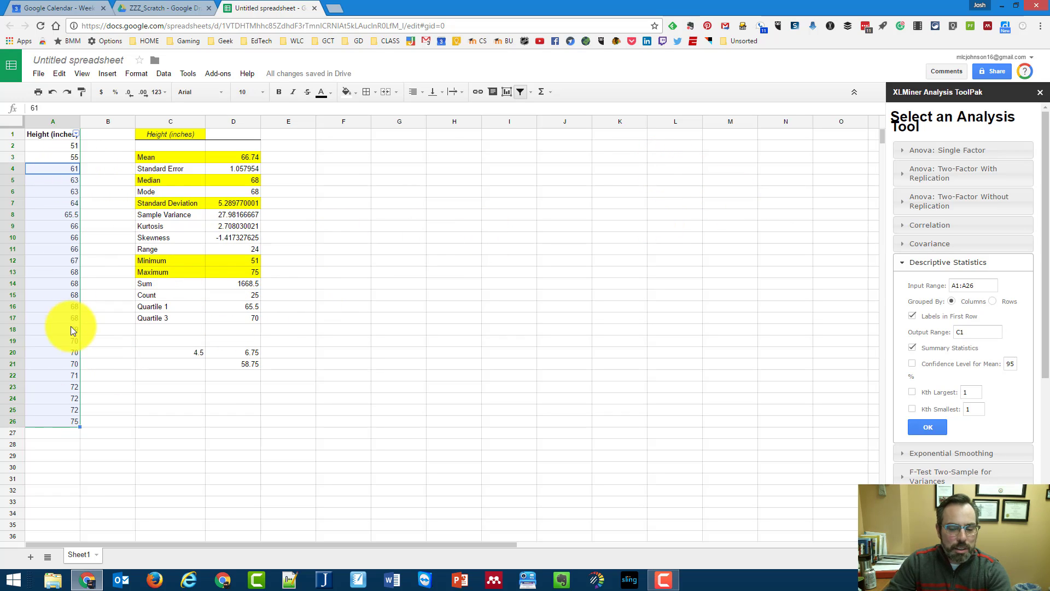
Generate an XLMiner Histogram from input range A1:A26 with labels, output range G2 and chart output enabled
click(903, 263)
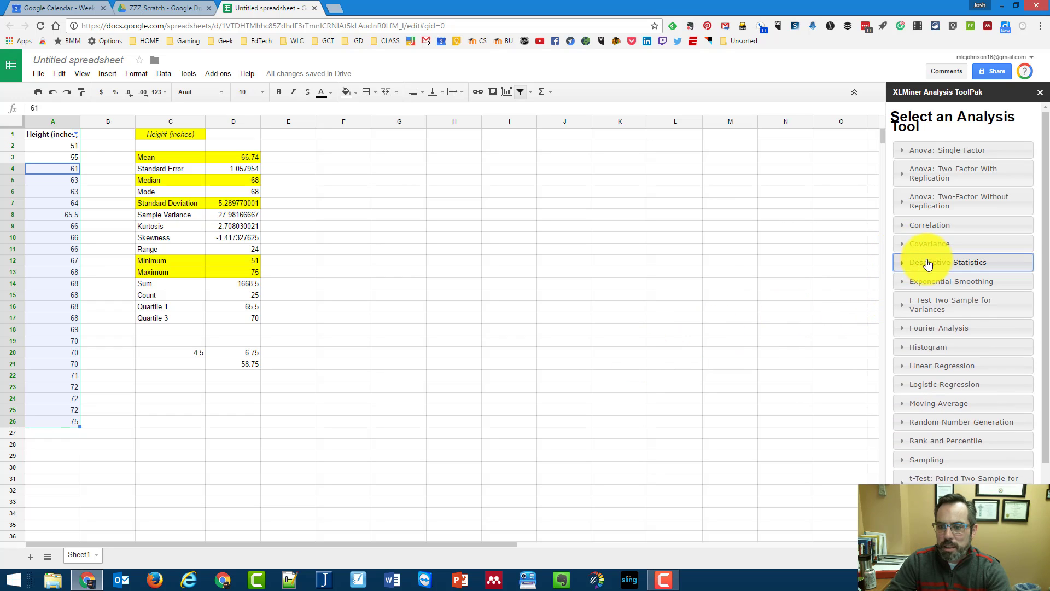
click(903, 347)
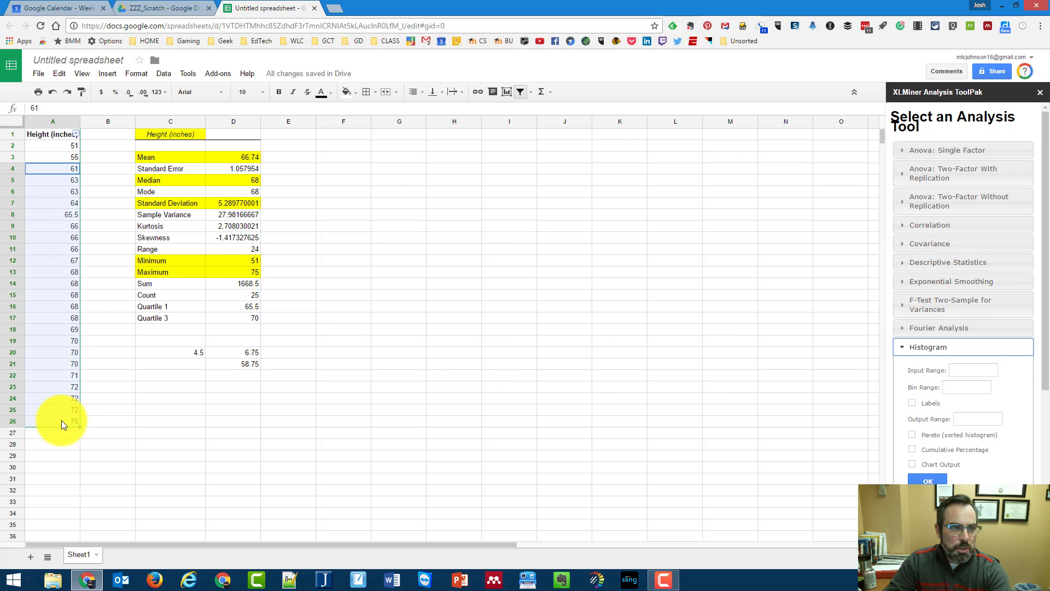
drag(51, 132, 70, 422)
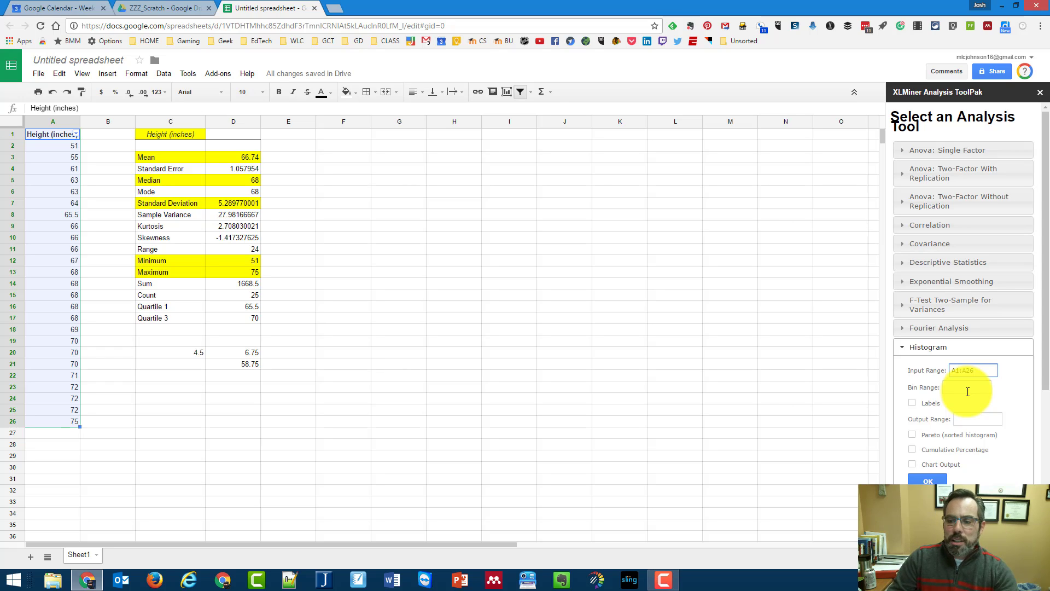
click(912, 403)
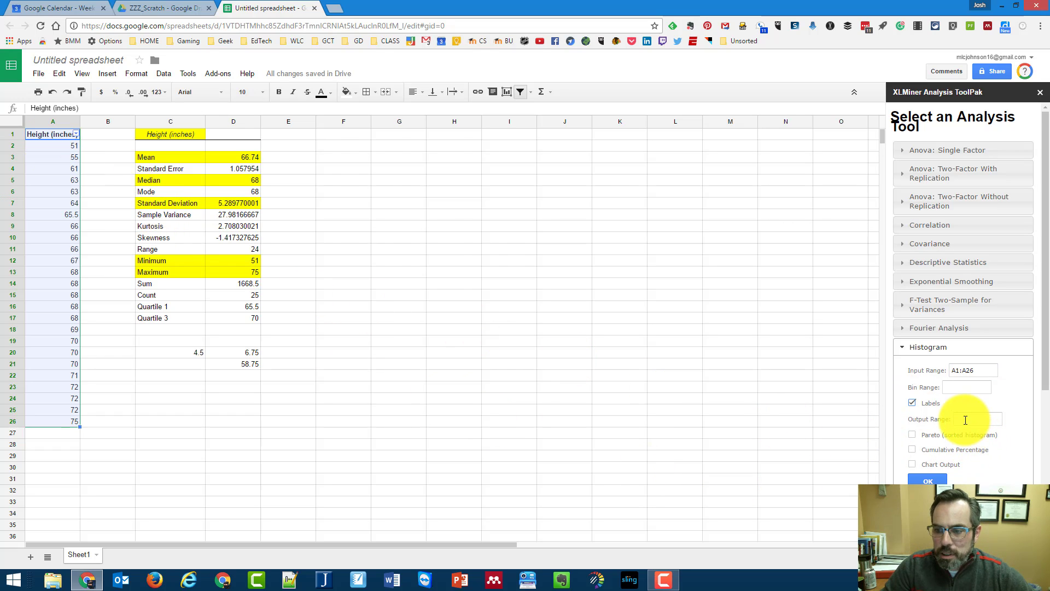
click(388, 145)
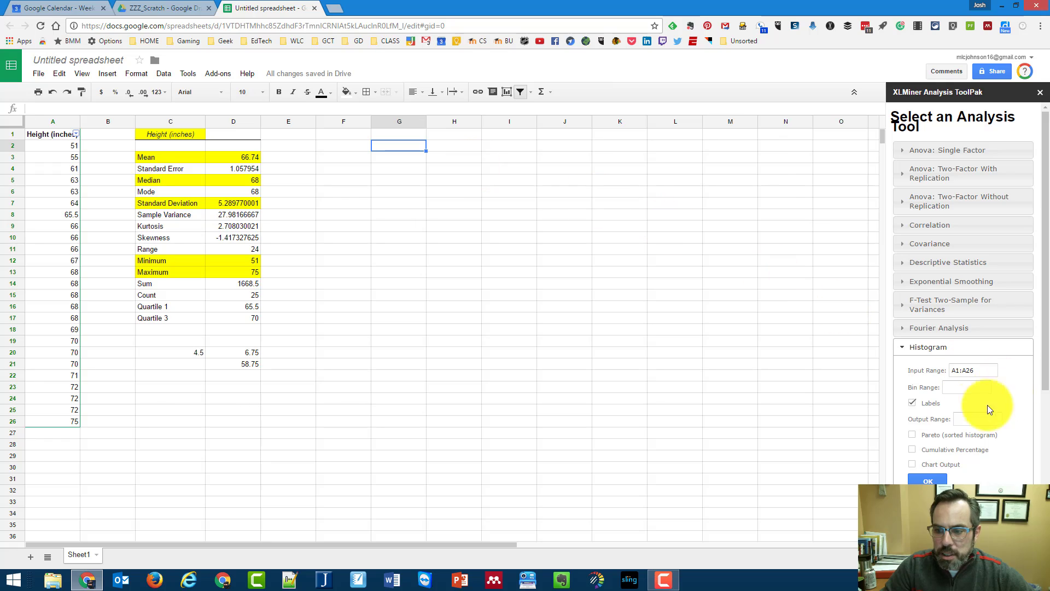
click(974, 419)
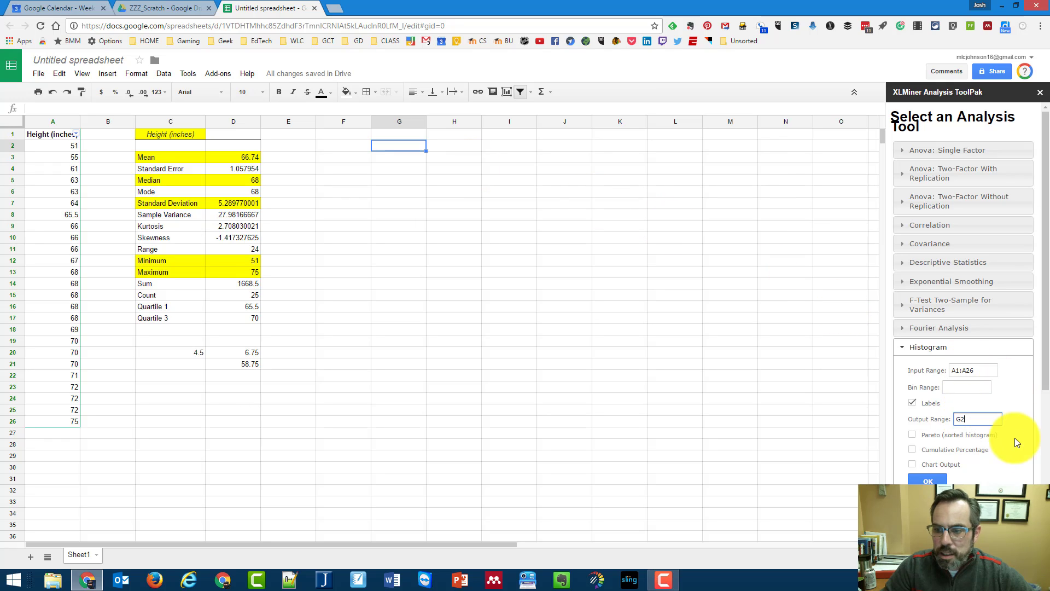
click(911, 464)
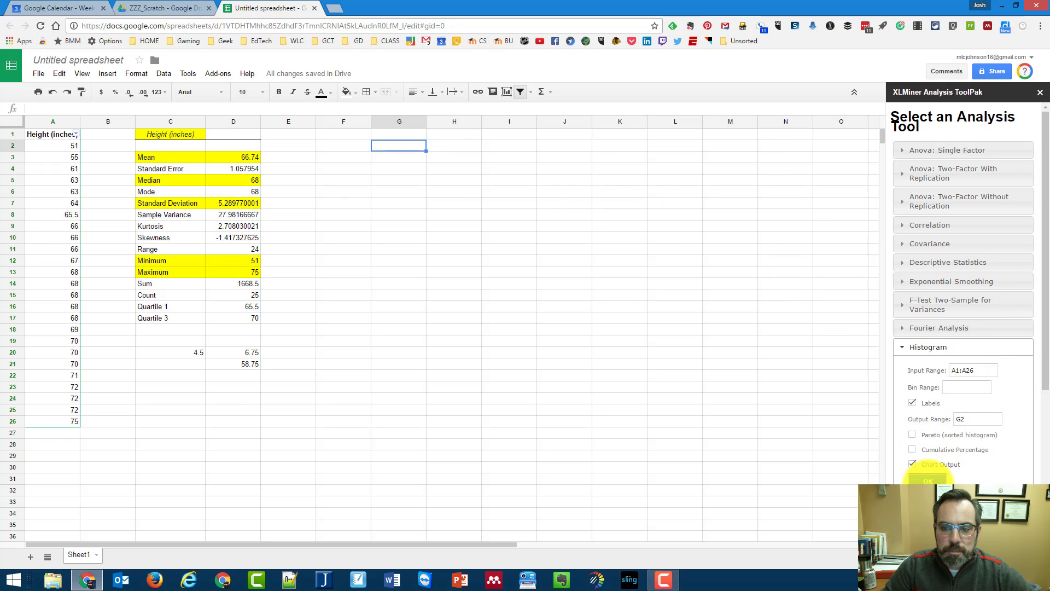
click(928, 481)
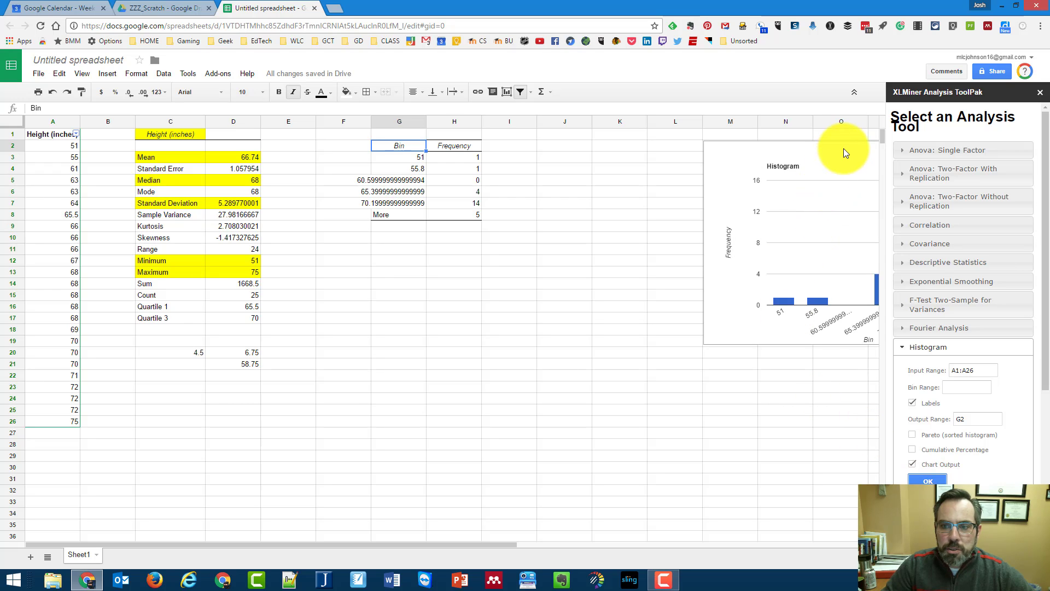
Move the new frequency histogram directly below the Bin and Frequency table
click(767, 145)
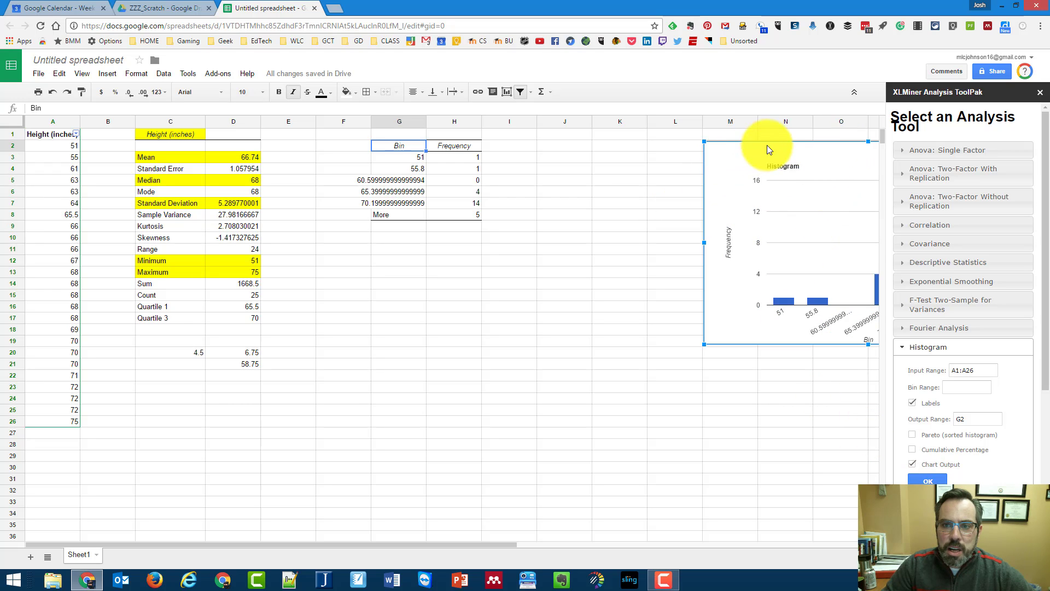
drag(767, 146, 431, 239)
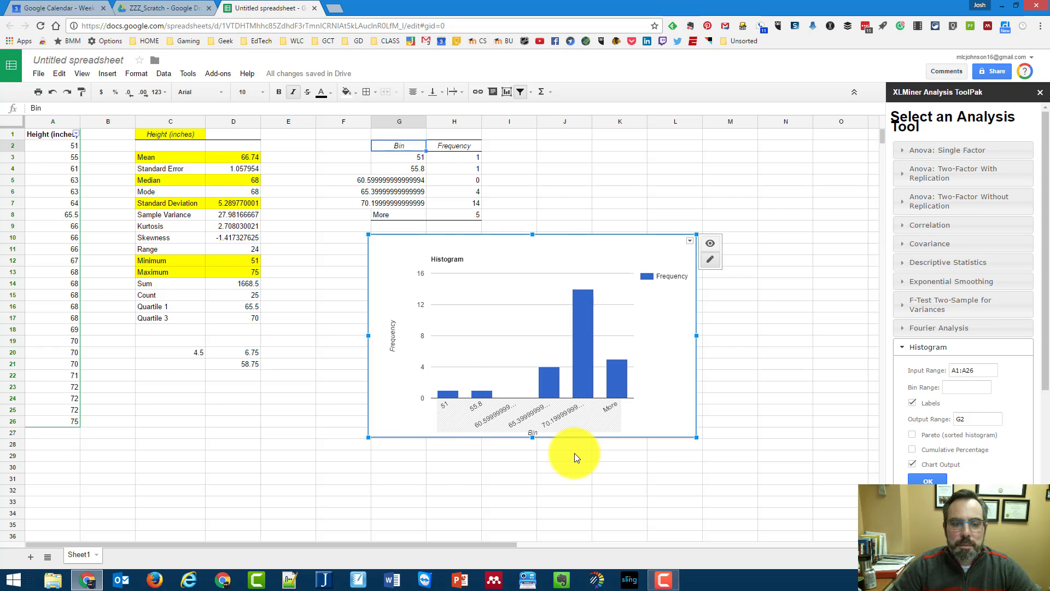
click(123, 150)
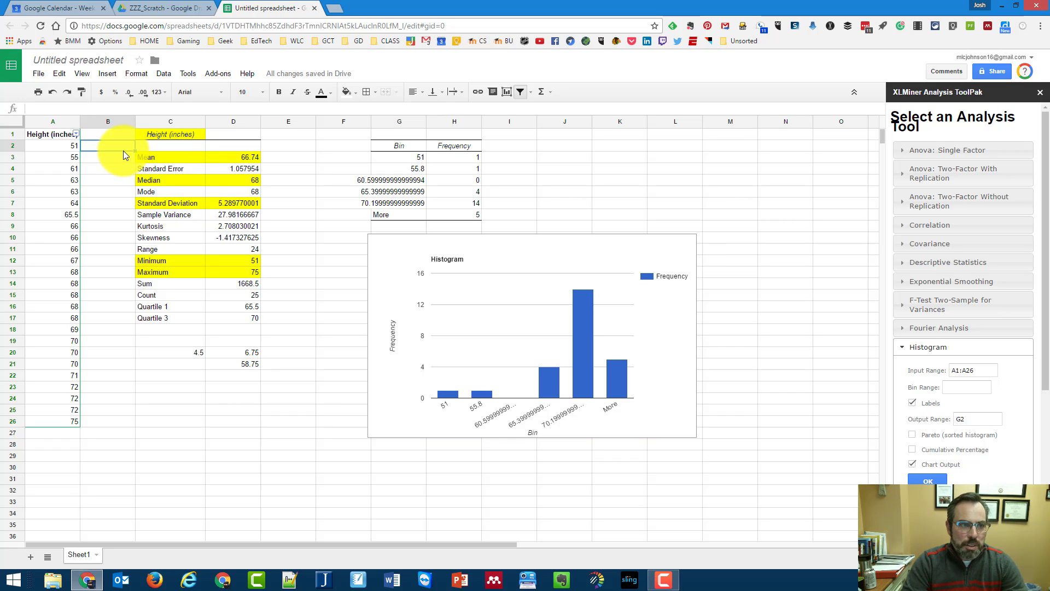
Enter the histogram bin limits 50, 60, 70 and 80 in cells B2 to B5
text(50)
key(Return)
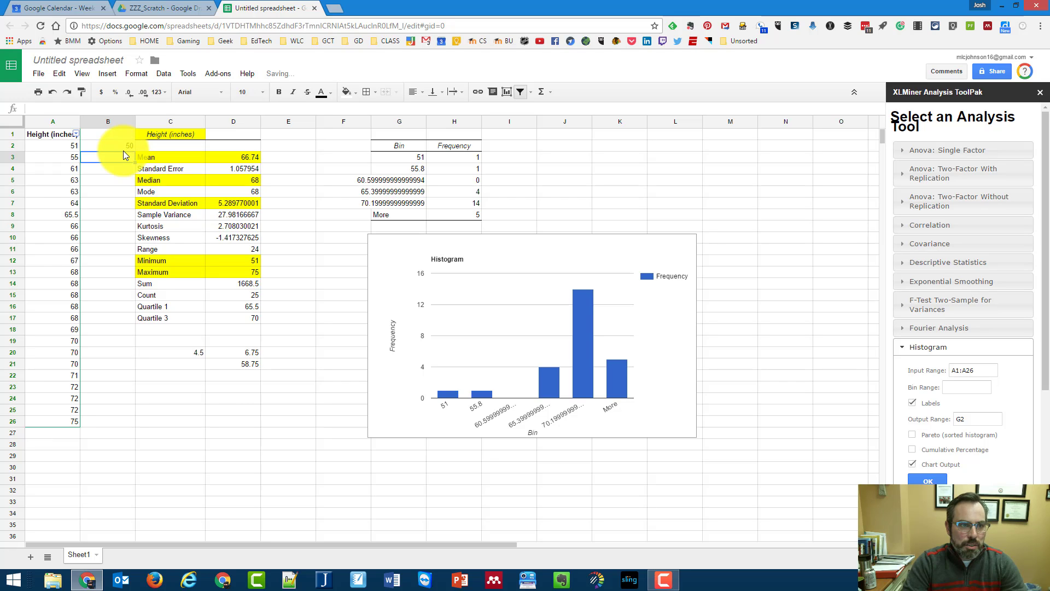
text(60)
key(Return)
text(70)
key(Return)
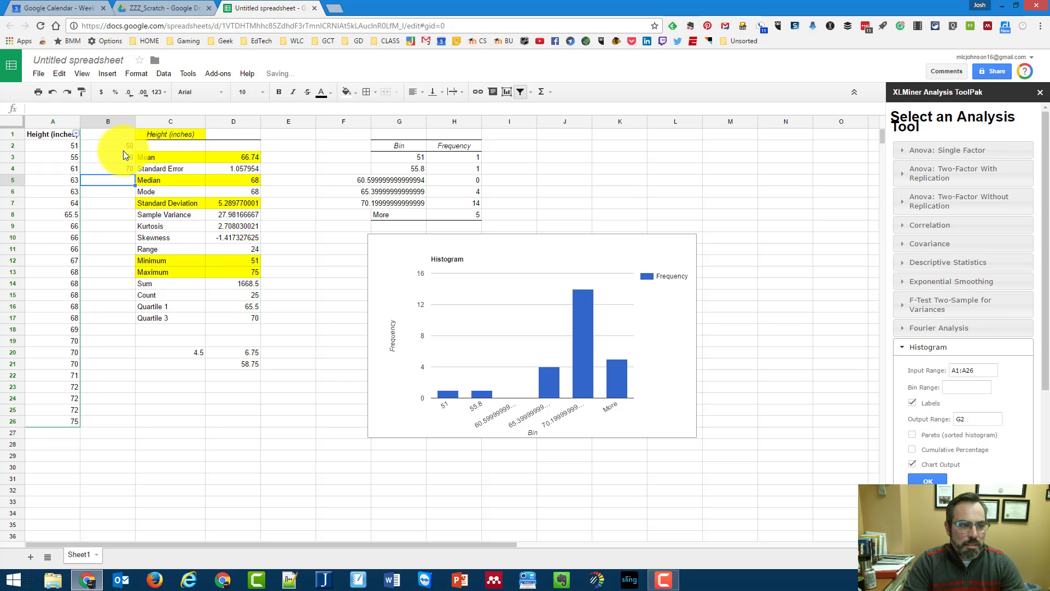
text(80)
key(Return)
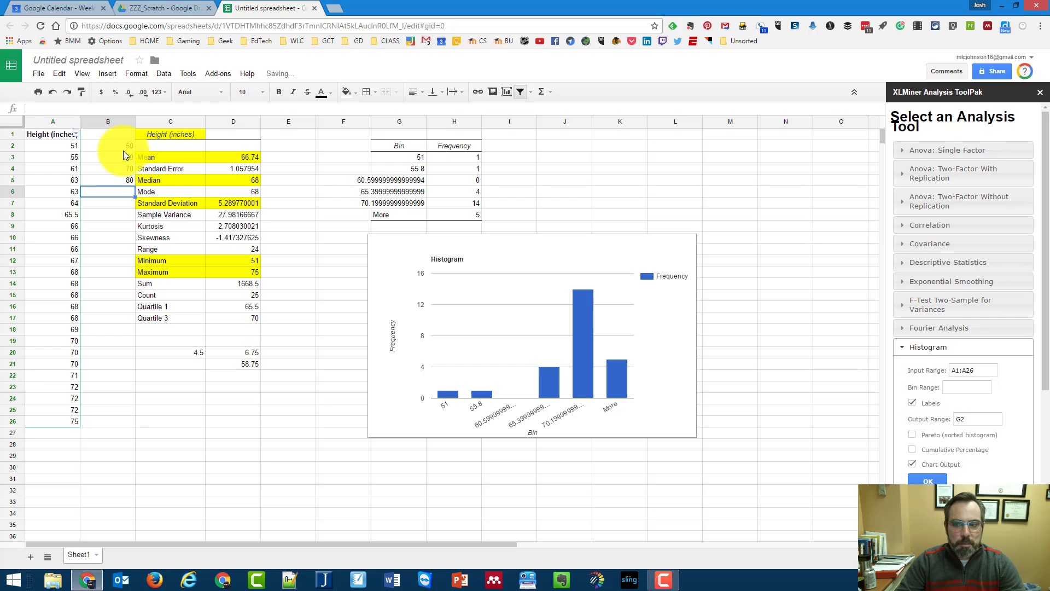
Rerun the XLMiner Histogram of A1:A26 with bin range B2:B5 and place the new chart over the existing one
drag(117, 145, 117, 180)
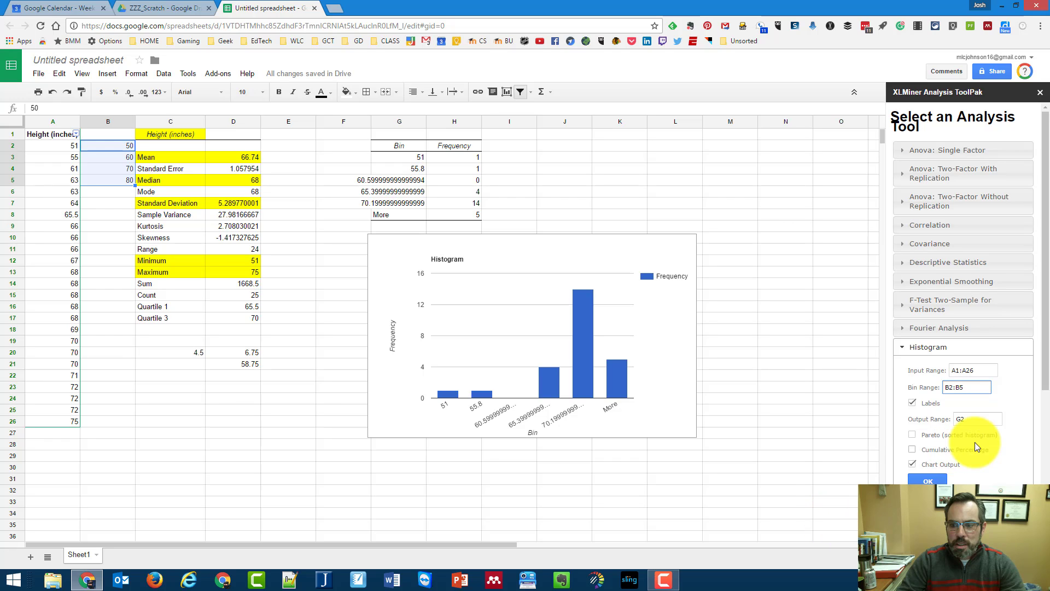
click(929, 480)
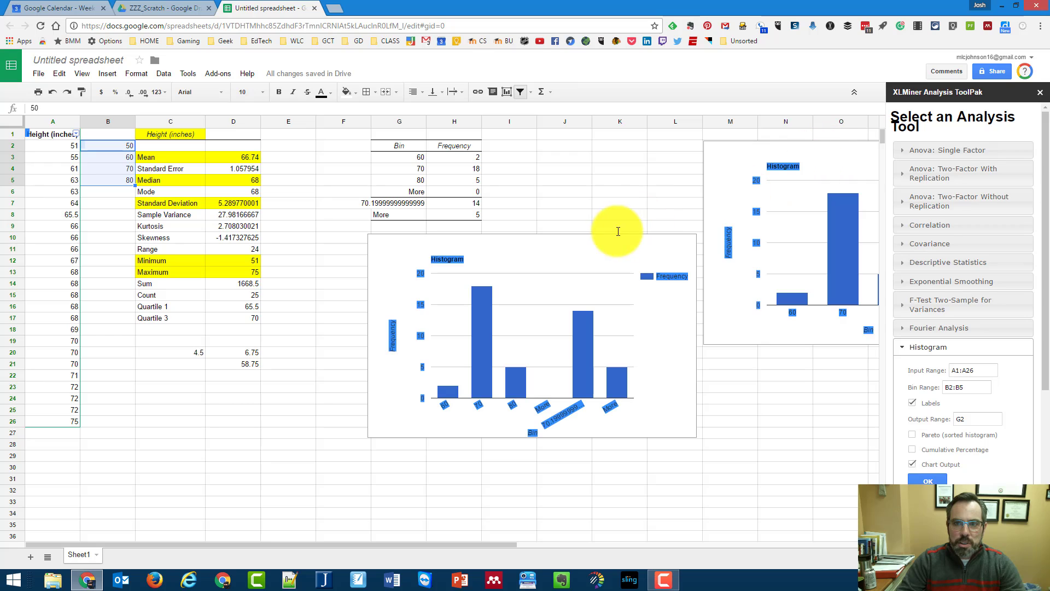
click(730, 144)
drag(730, 145, 383, 228)
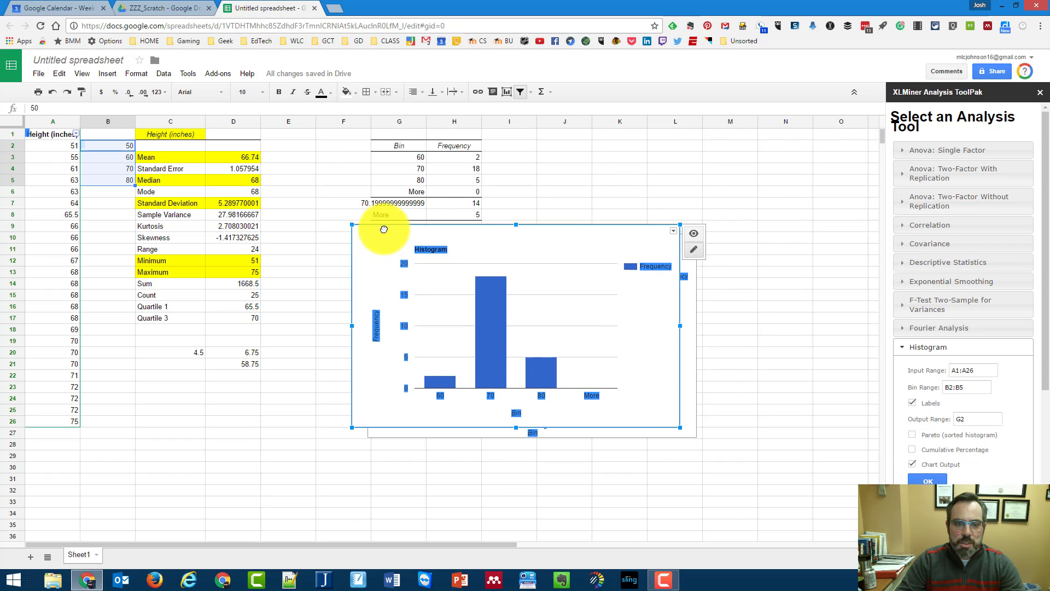
click(730, 295)
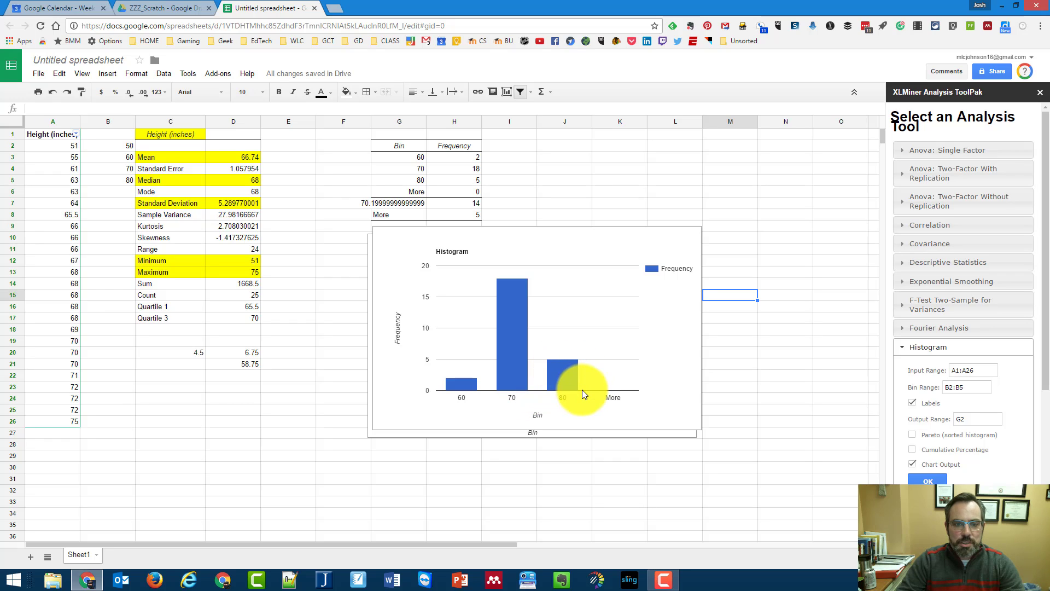
Delete both XLMiner histogram charts, keeping the Bin and Frequency table
click(668, 237)
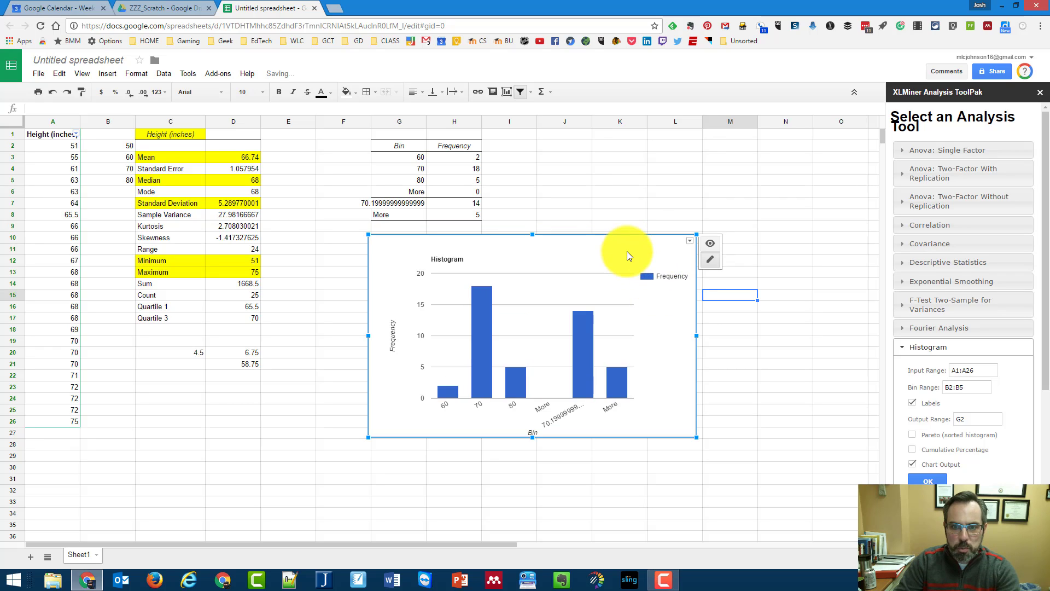
key(Delete)
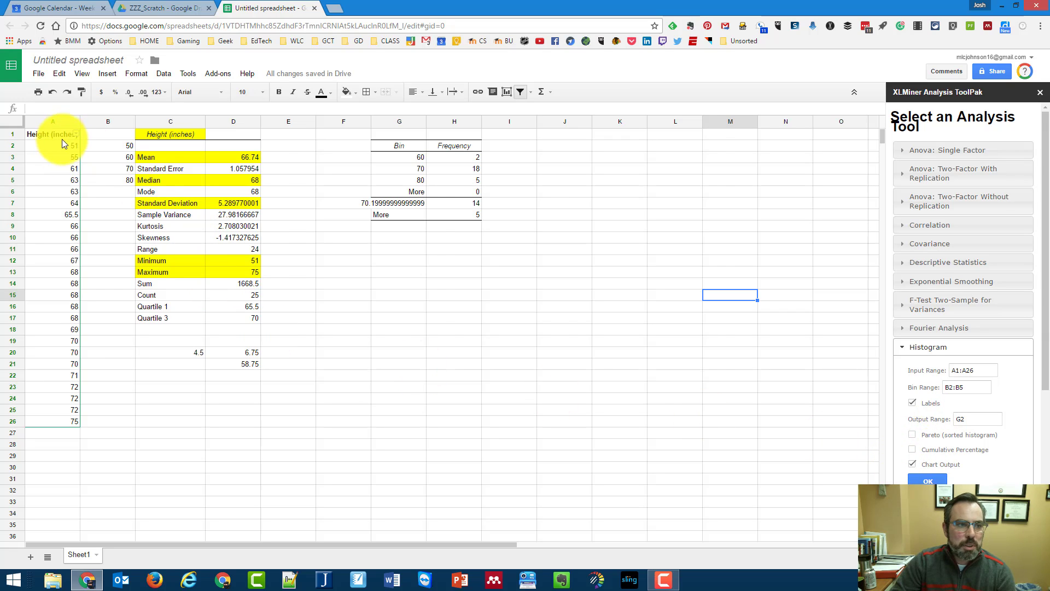
click(62, 125)
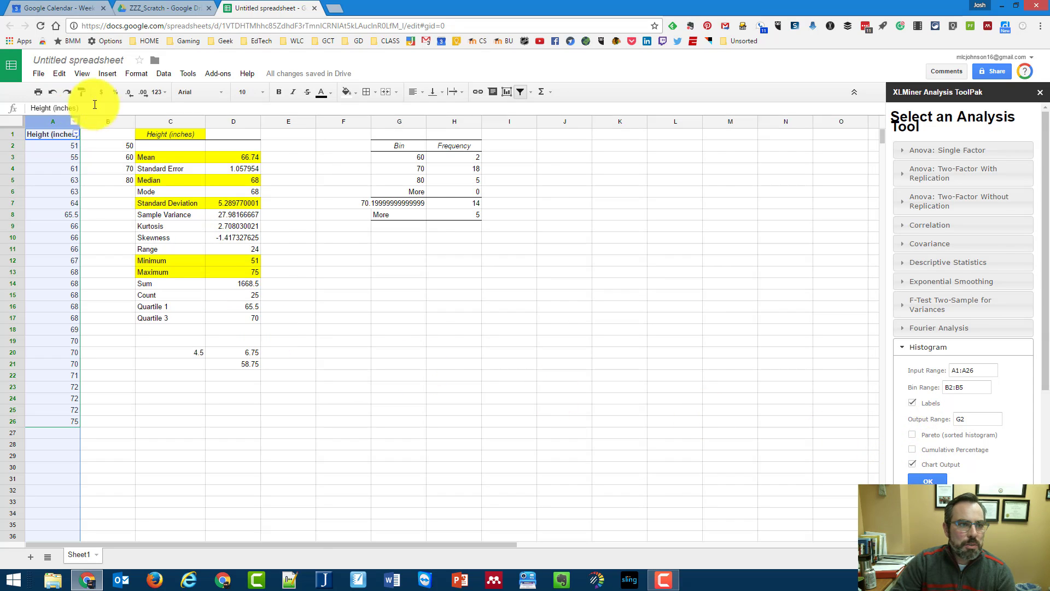
click(107, 76)
click(65, 160)
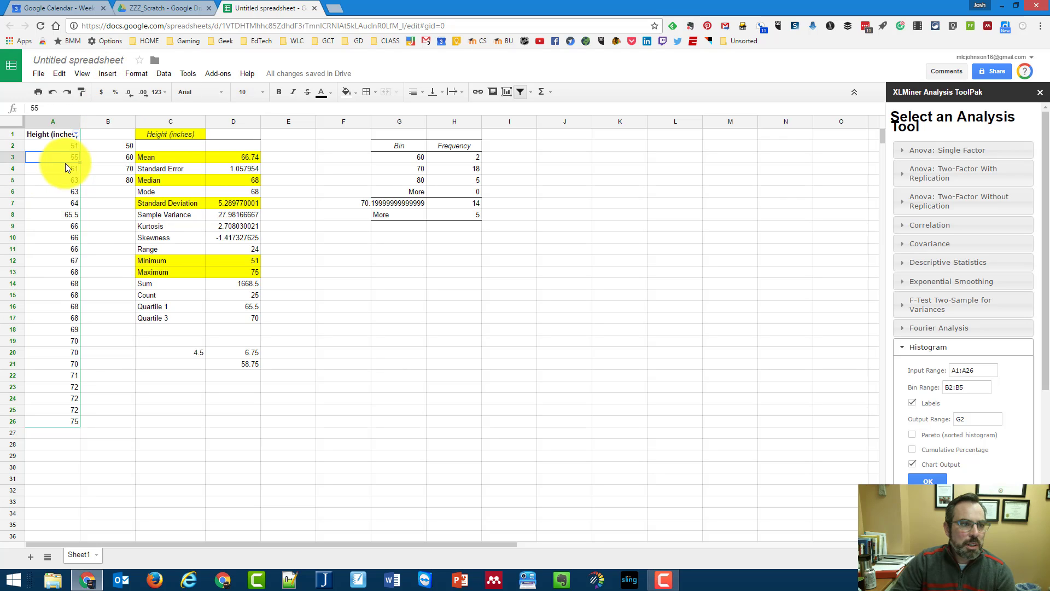
Insert a histogram chart of the heights in A4:A26 and place it below the Bin and Frequency table
drag(69, 168, 74, 425)
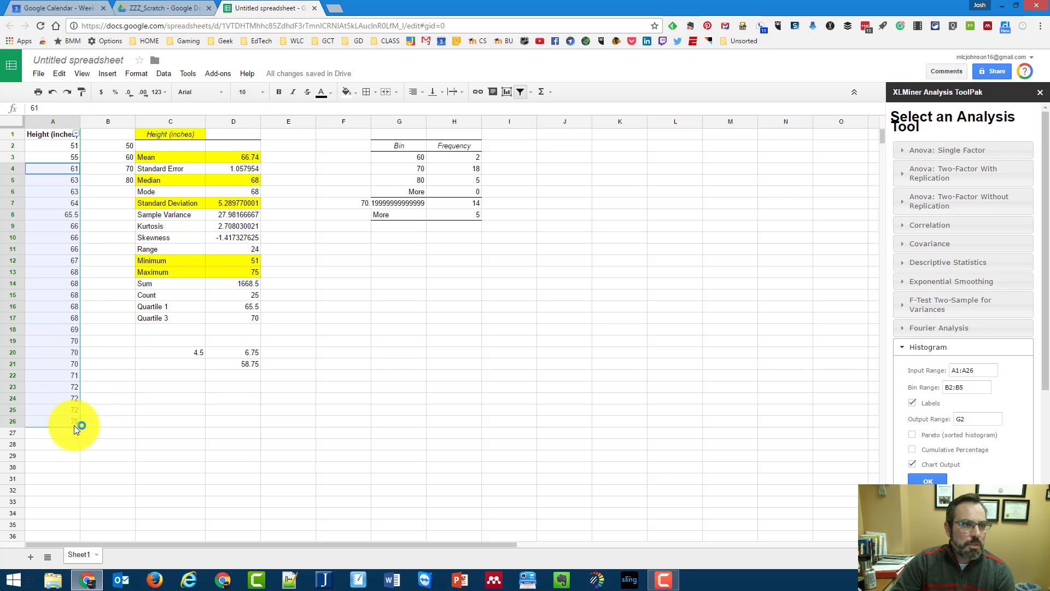
click(104, 76)
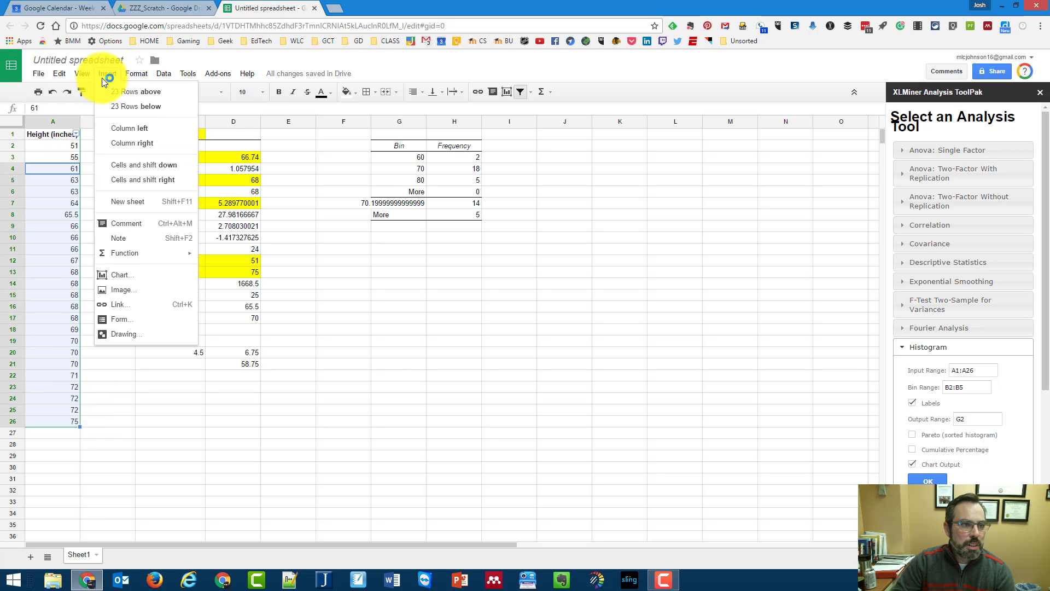
click(140, 274)
click(334, 340)
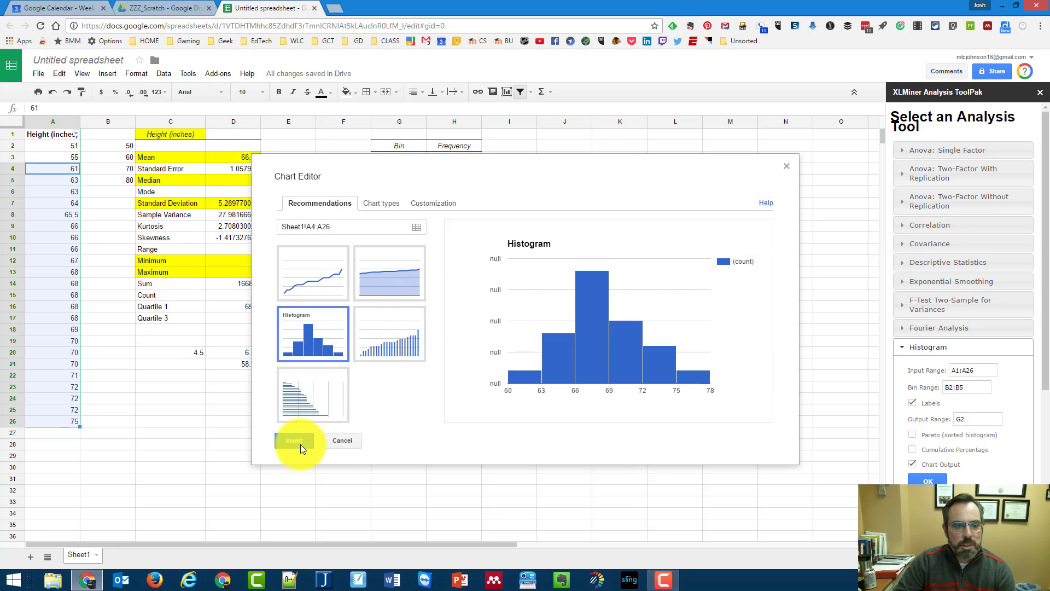
click(297, 439)
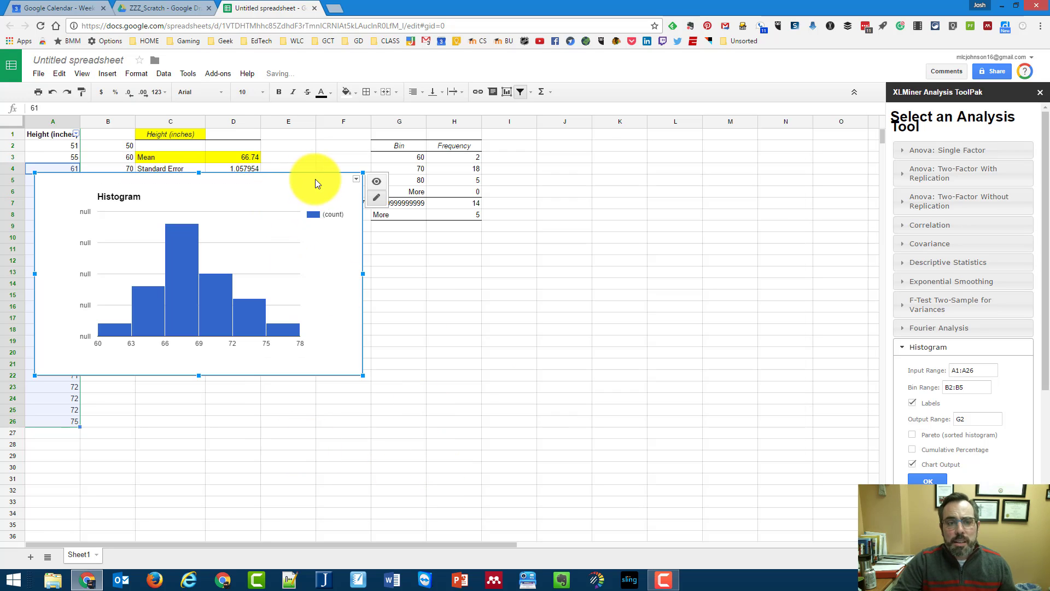
drag(315, 178, 598, 270)
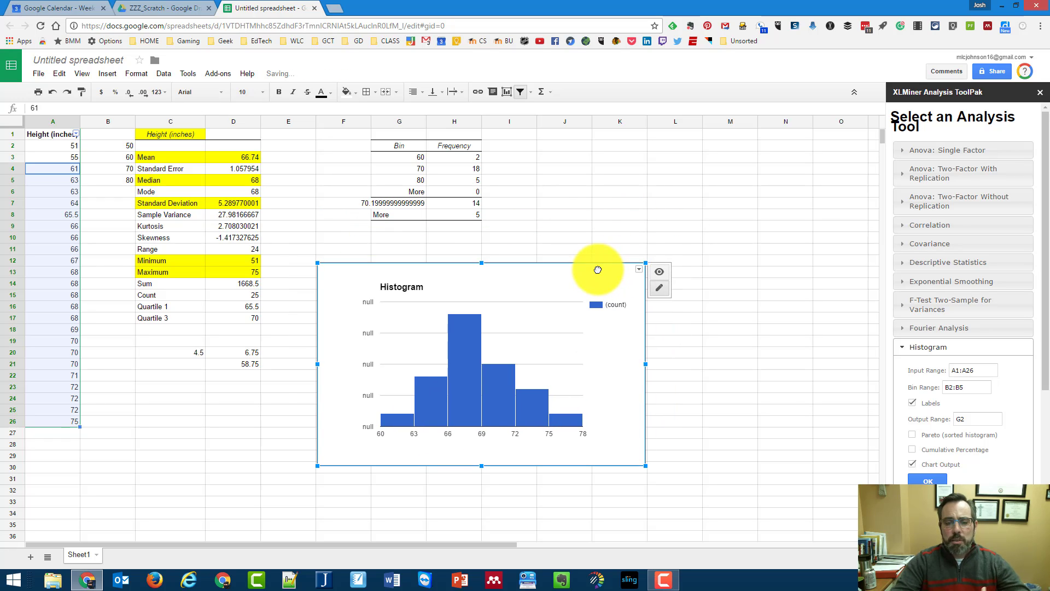